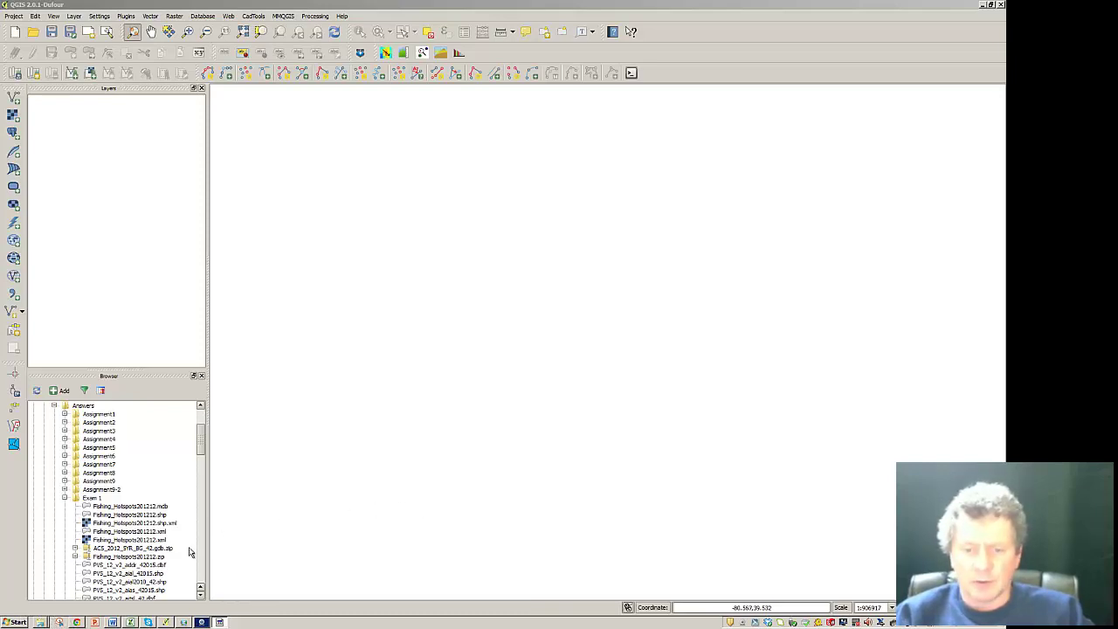
# Switch to Chrome and search Google for "gis clearinghouse pa".
pyautogui.click(77, 622)
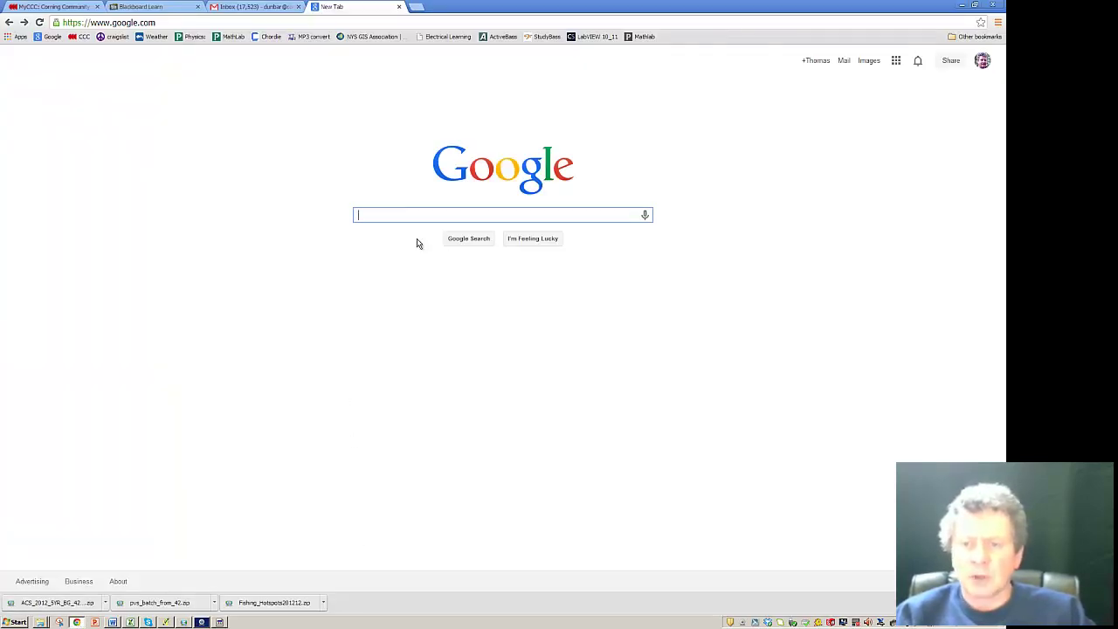
pyautogui.write('gis')
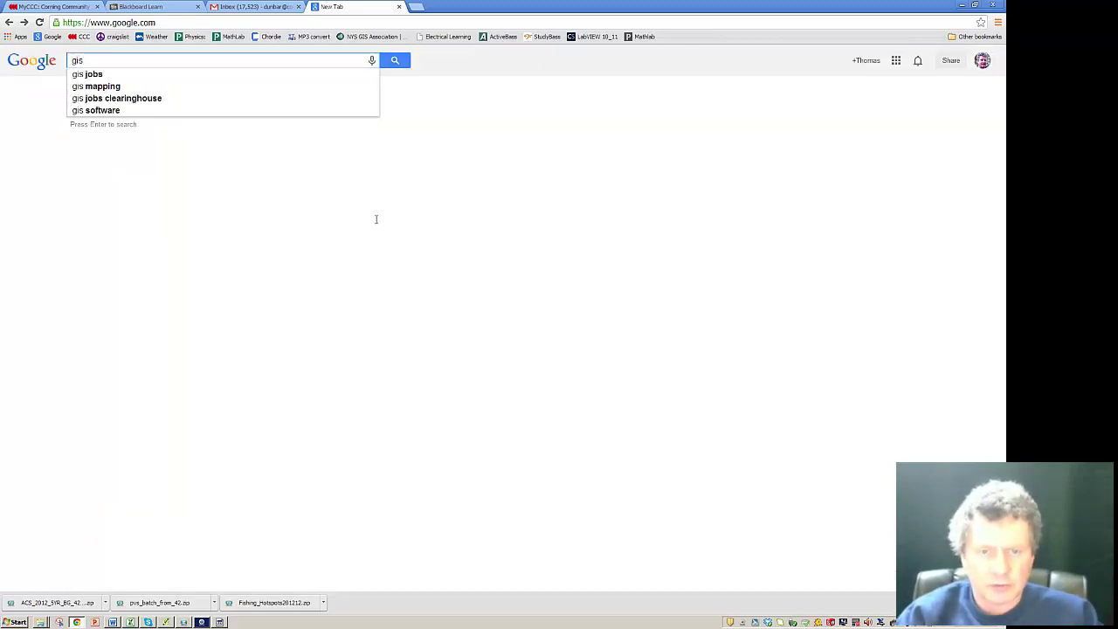
pyautogui.write(' cle')
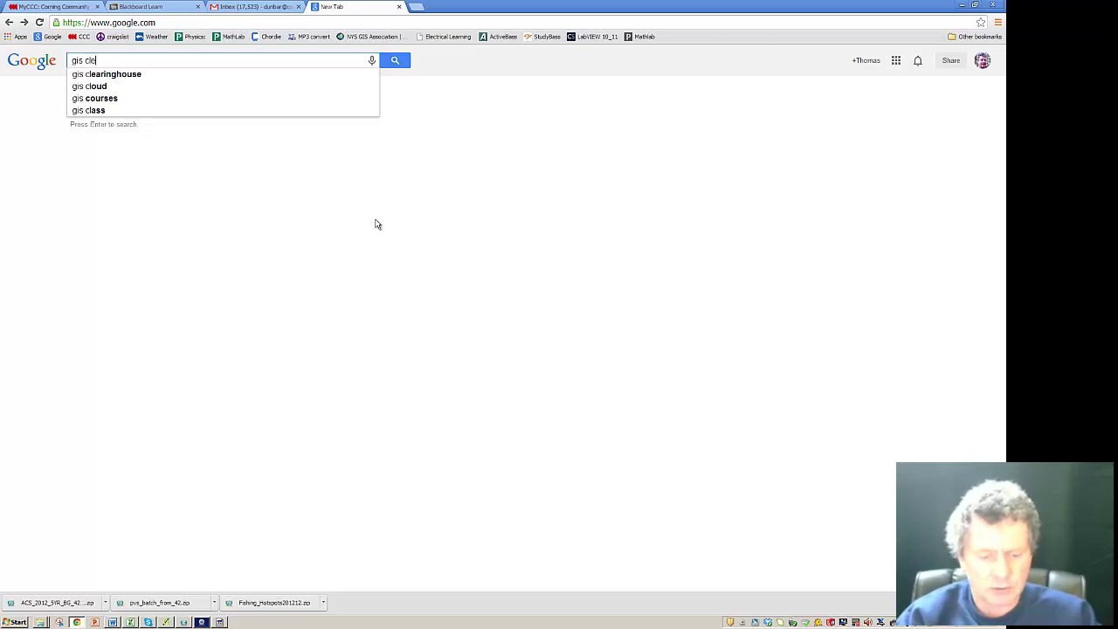
pyautogui.write('aringh')
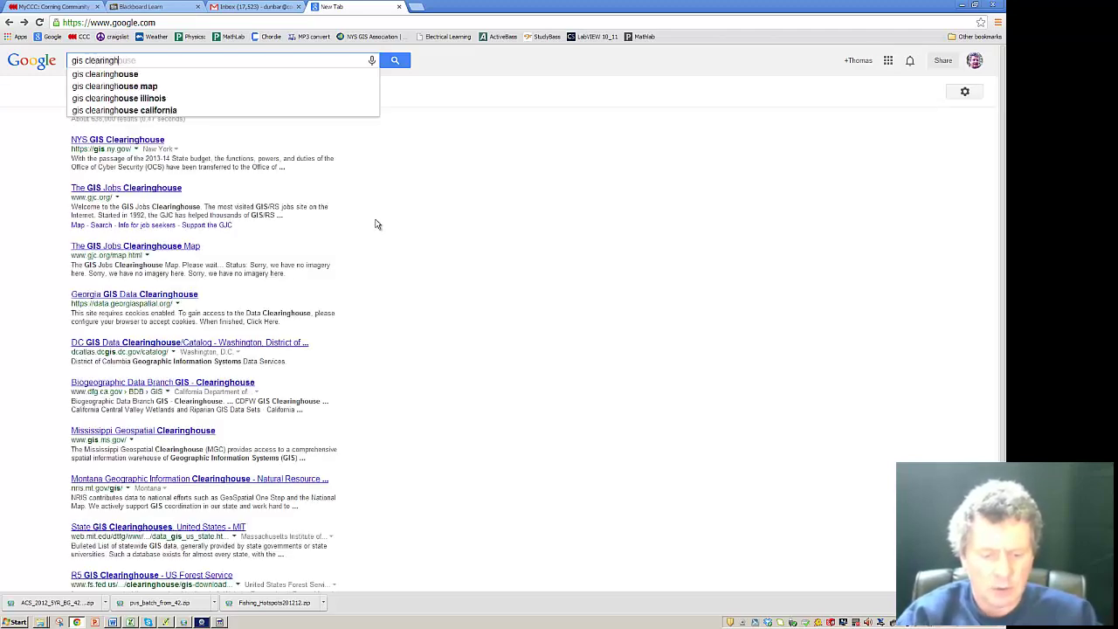
pyautogui.write('ouse penn')
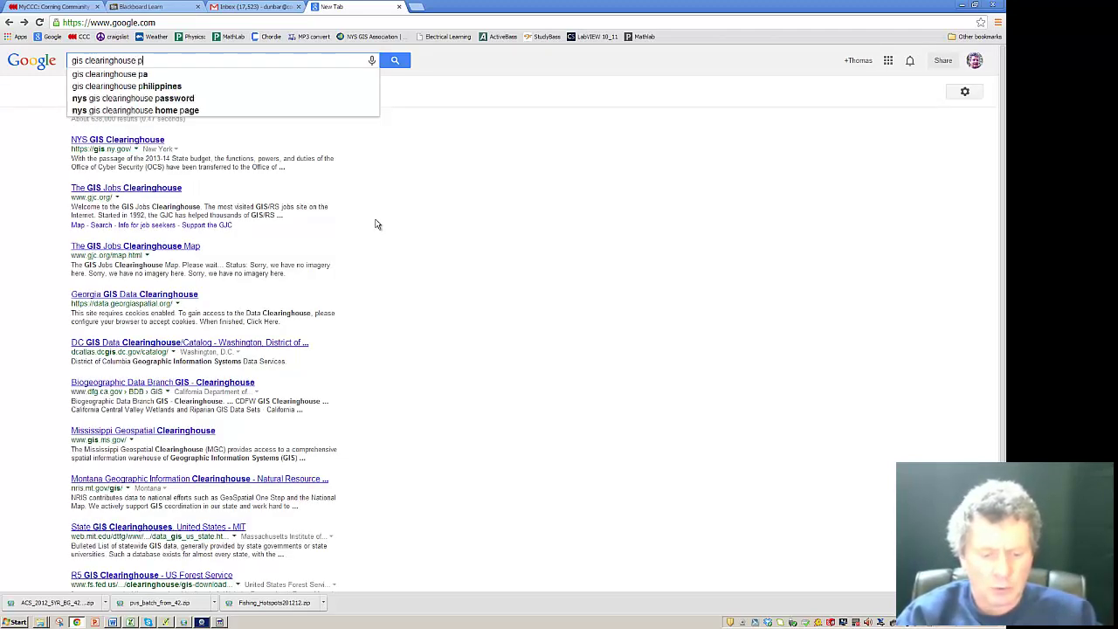
pyautogui.press('BackSpace')
pyautogui.press('BackSpace')
pyautogui.press('BackSpace')
pyautogui.write('a')
pyautogui.press('Return')
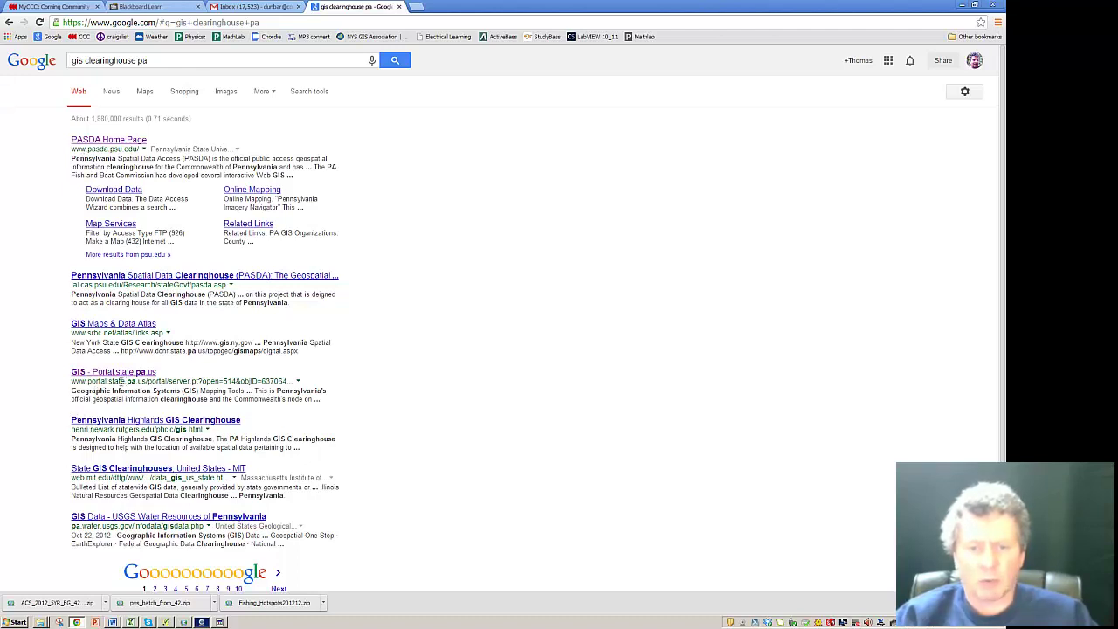
# Open the PASDA home page from the search results and browse to its FTP directory.
pyautogui.click(97, 142)
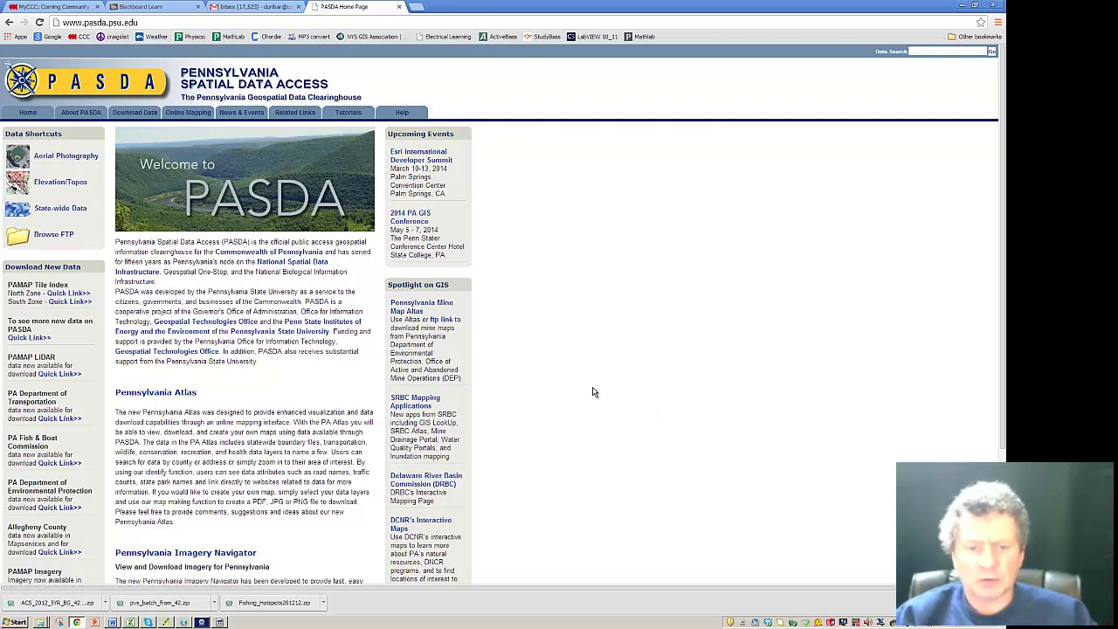
pyautogui.scroll(-3, 592, 392)
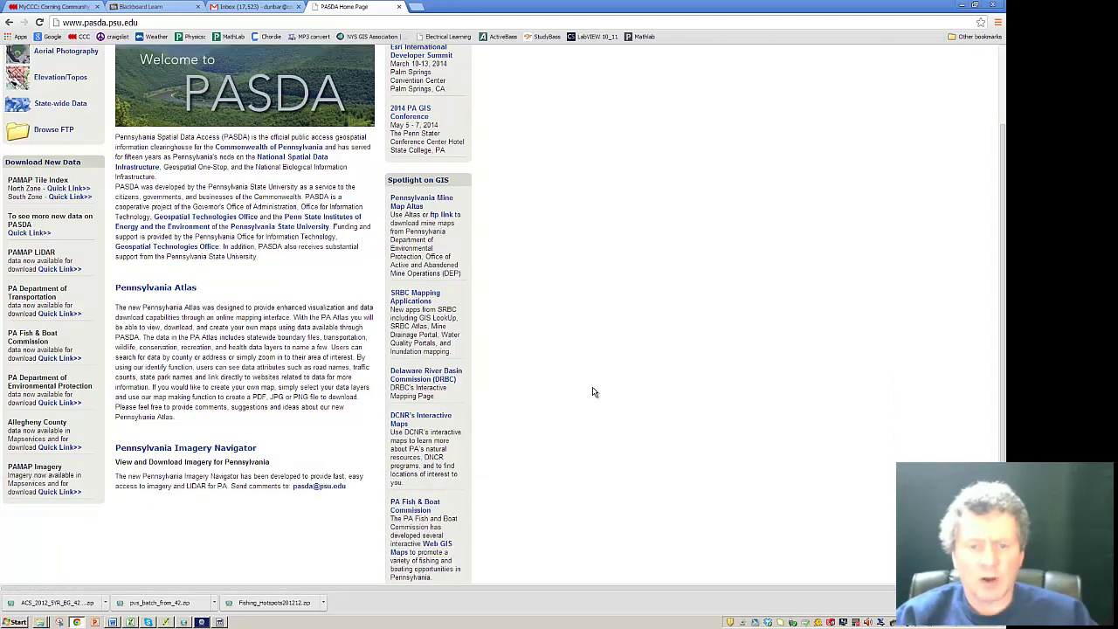
pyautogui.scroll(3, 592, 392)
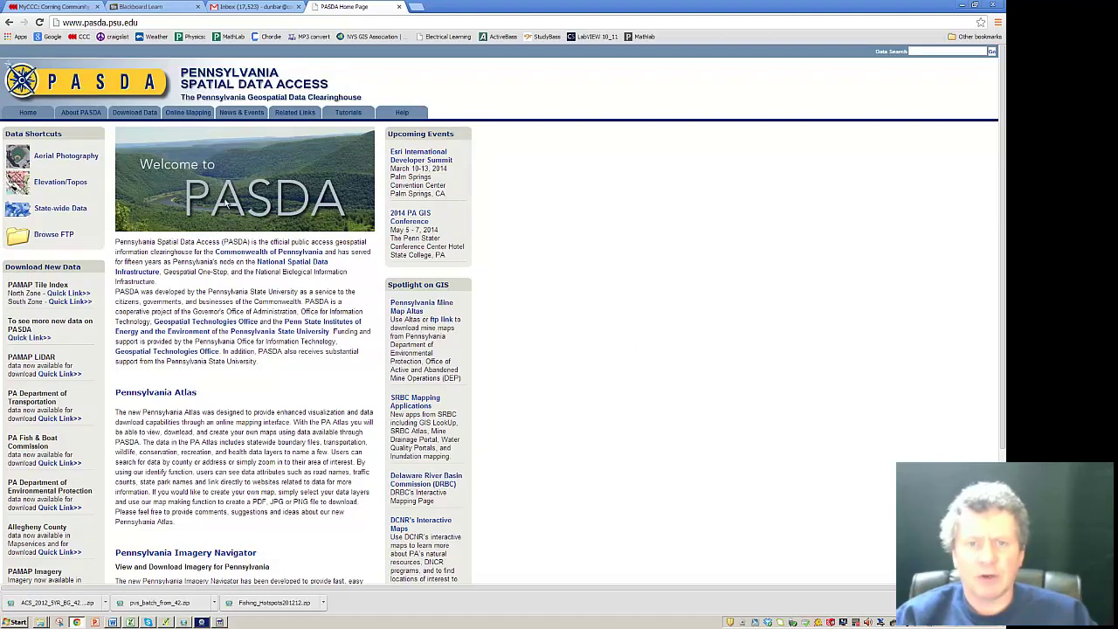
pyautogui.click(50, 238)
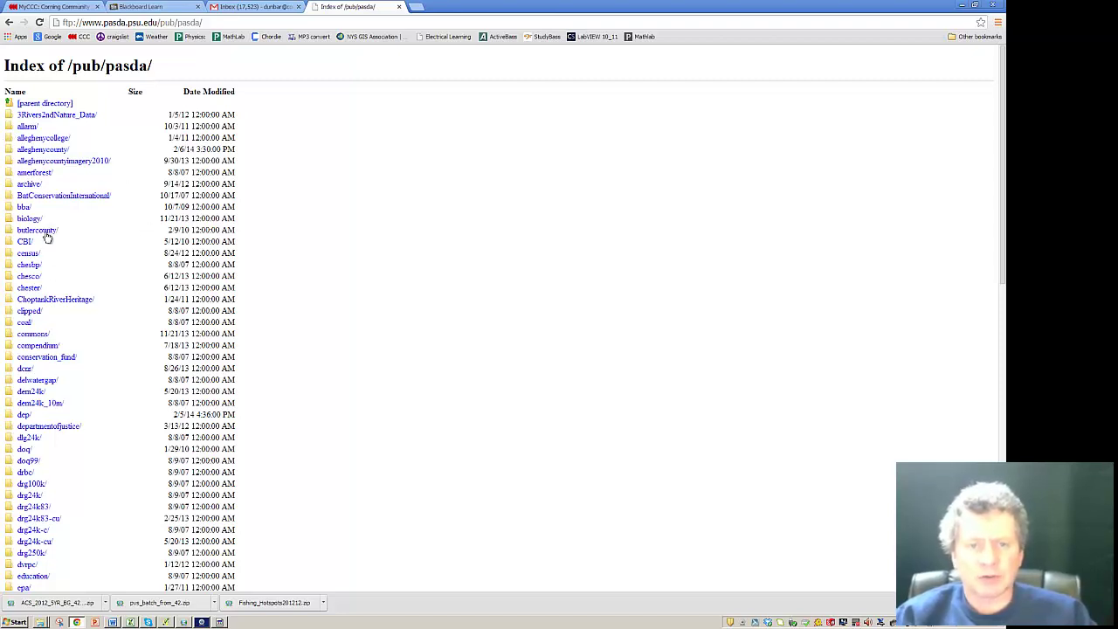
# Download smallsheds.zip from the watersheds folder of the PASDA FTP directory.
pyautogui.scroll(-4, 74, 343)
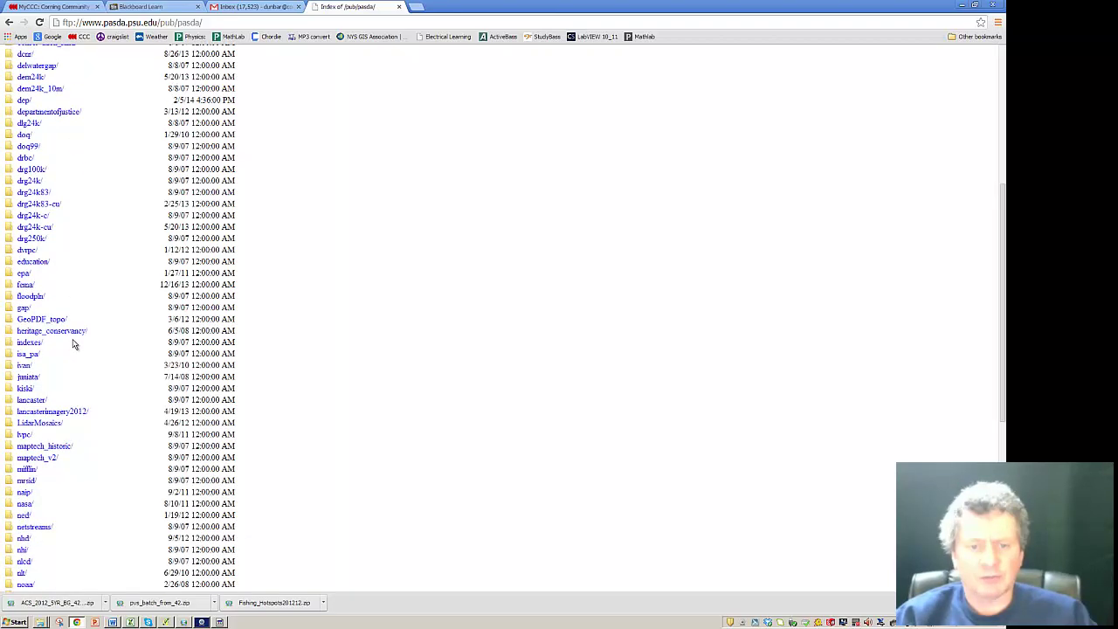
pyautogui.scroll(-2, 75, 342)
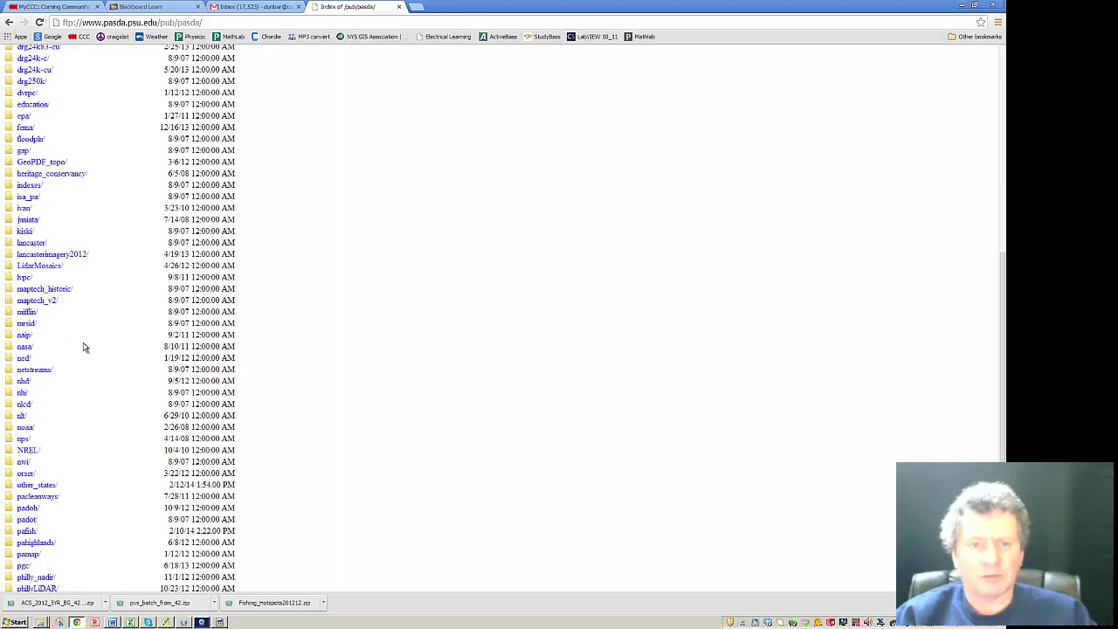
pyautogui.scroll(-3, 83, 348)
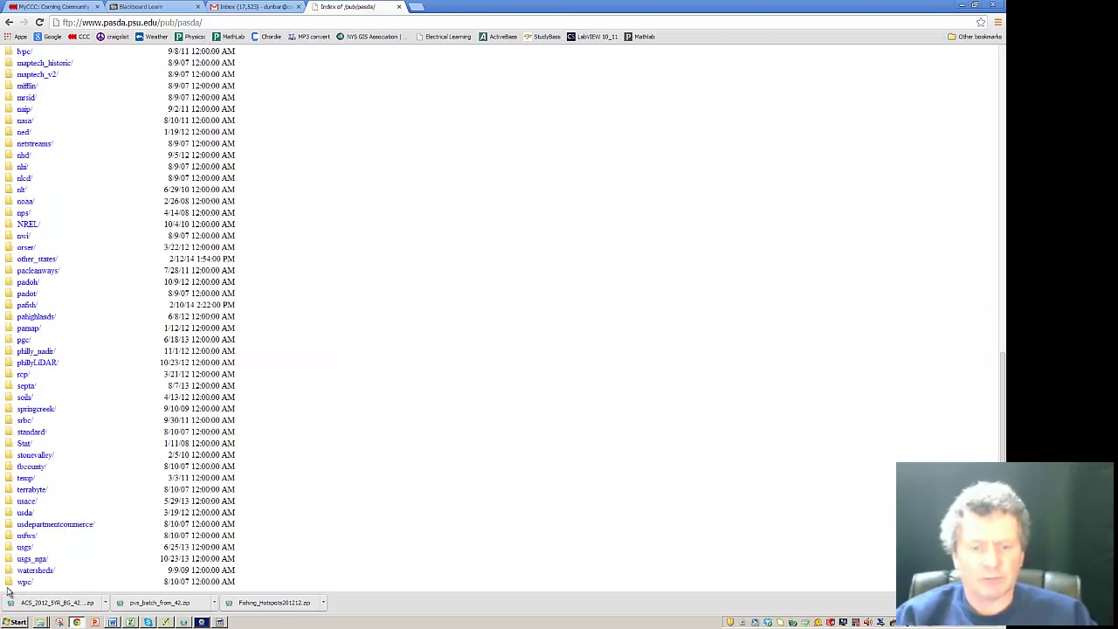
pyautogui.click(27, 573)
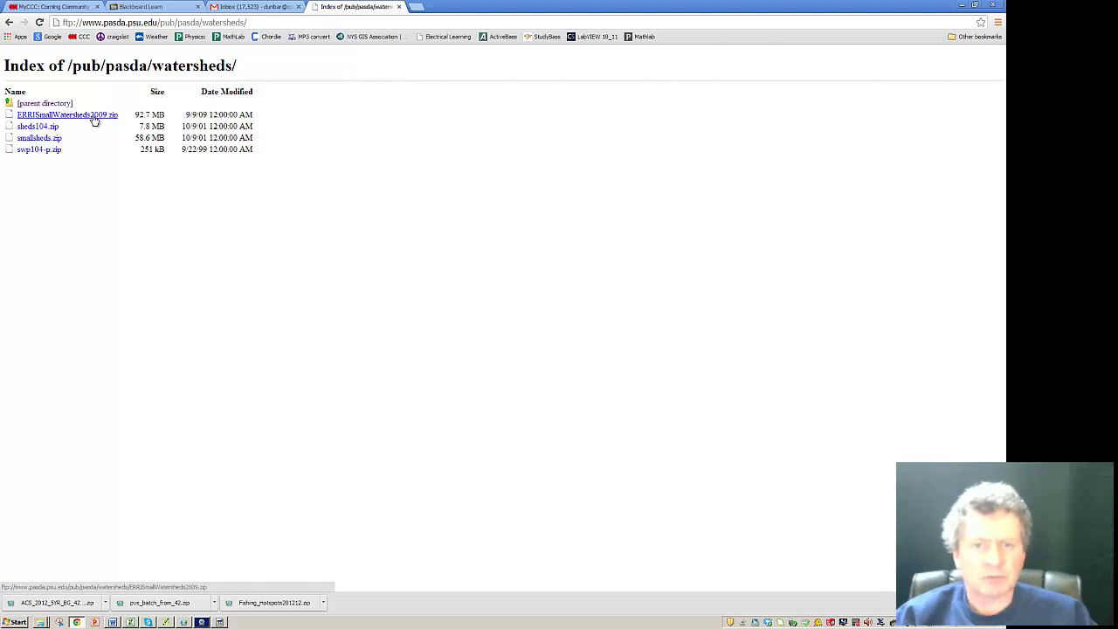
pyautogui.click(39, 139)
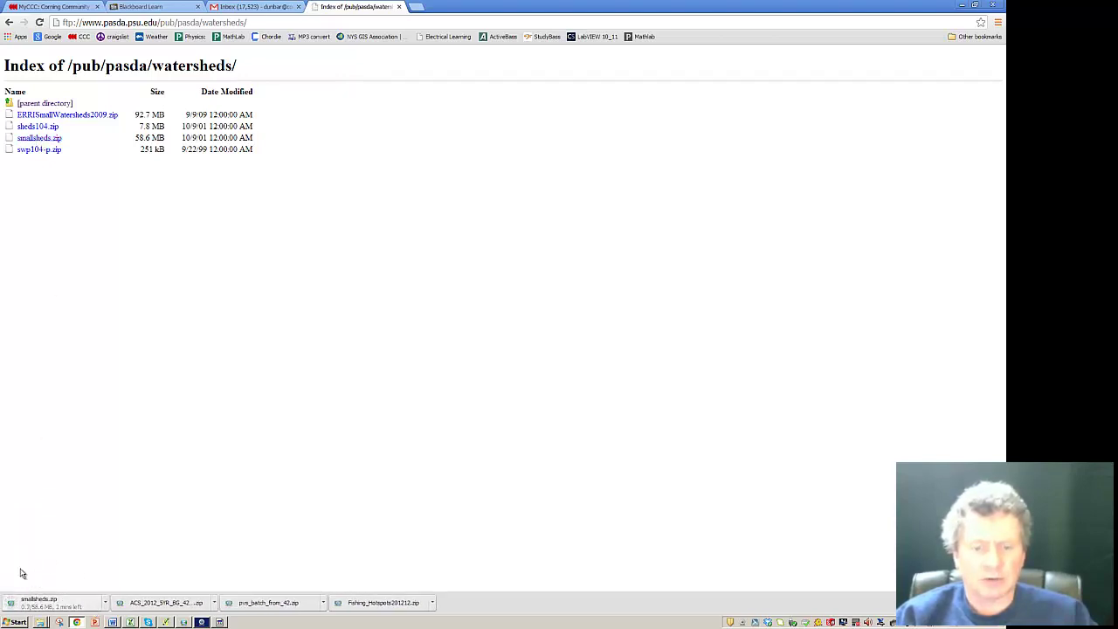
# Return to the PASDA home page and open the Pennsylvania Imagery Navigator from its online mapping applications.
pyautogui.click(8, 23)
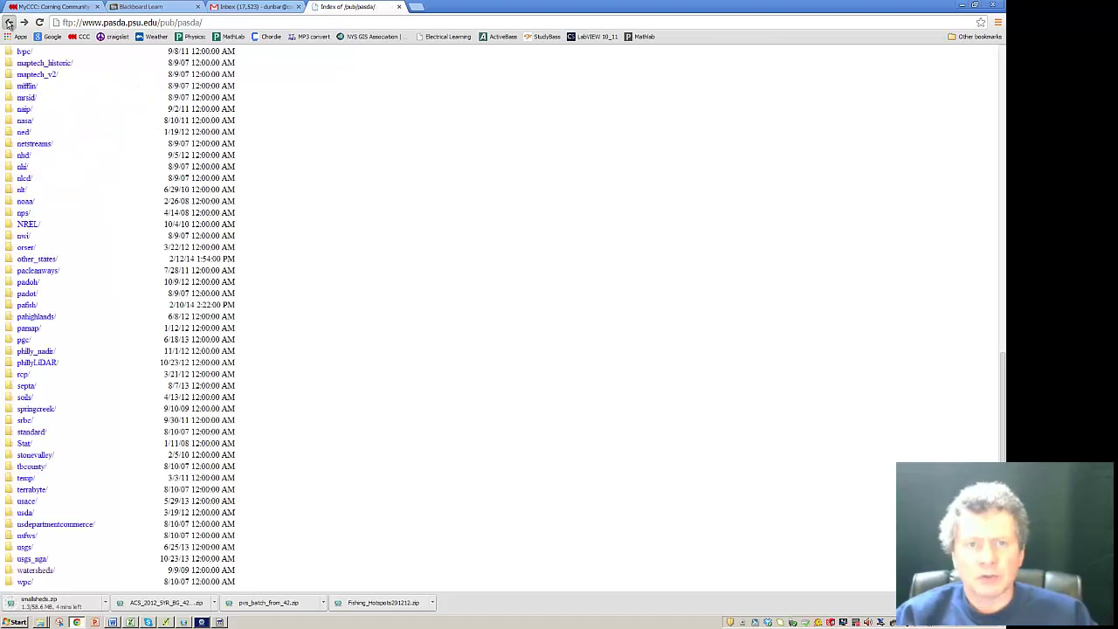
pyautogui.click(8, 23)
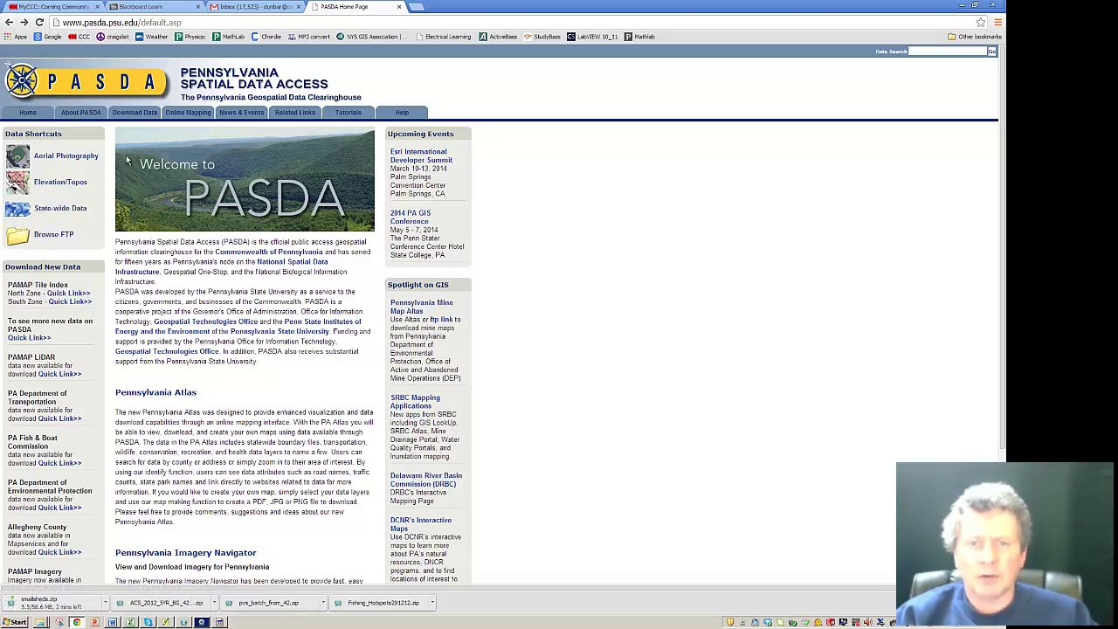
pyautogui.click(187, 116)
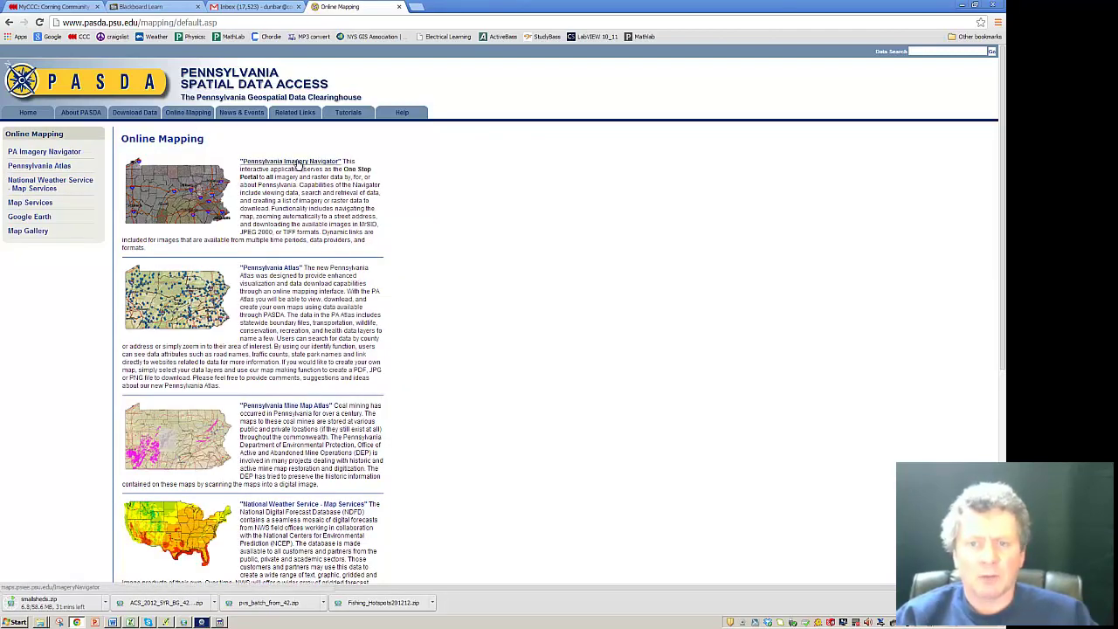
pyautogui.click(299, 163)
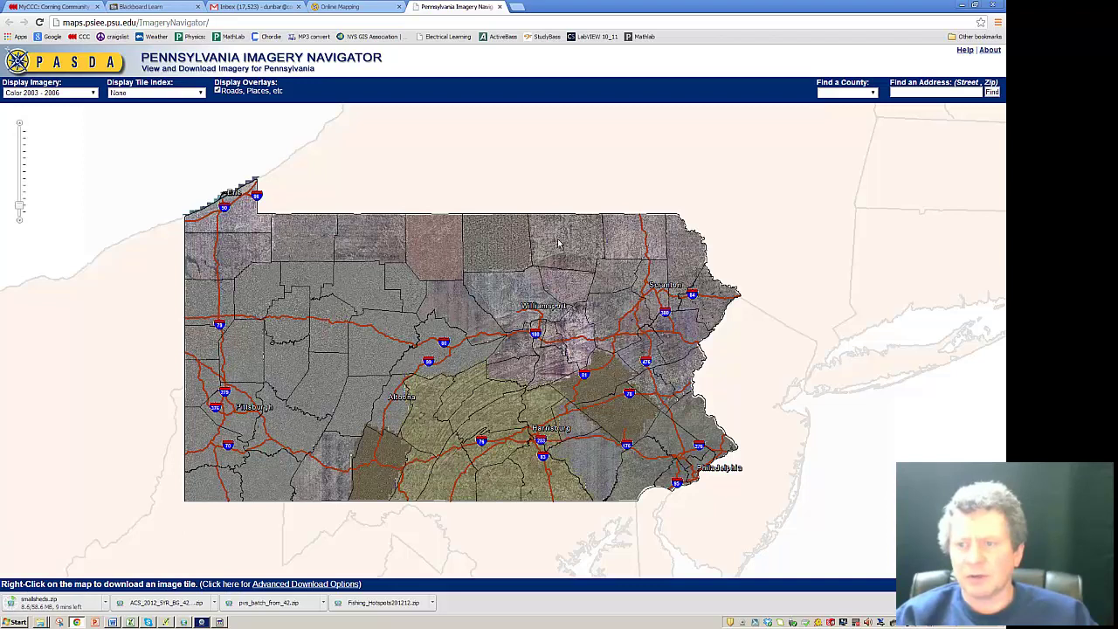
# Zoom the map to Bradford county and set the displayed imagery to 30m DEM.
pyautogui.click(874, 94)
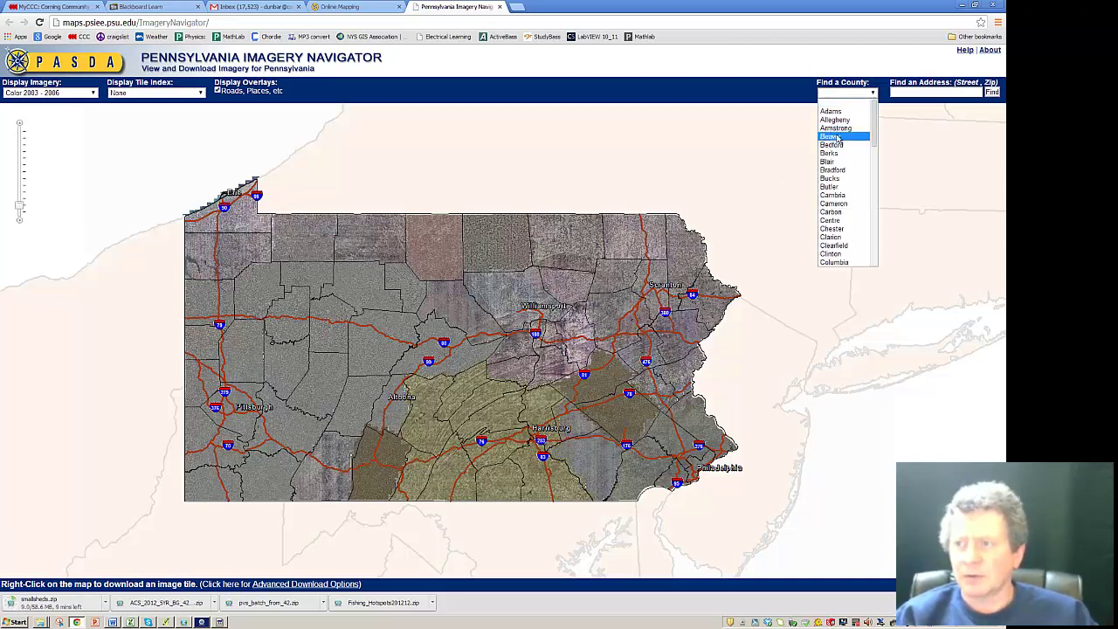
pyautogui.click(832, 169)
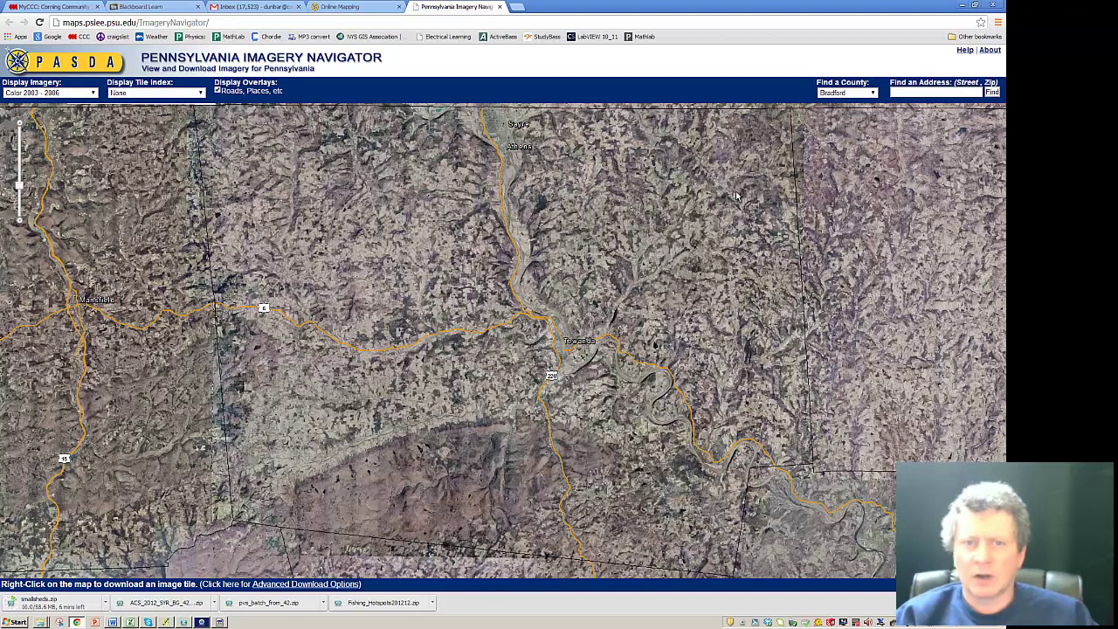
pyautogui.click(92, 93)
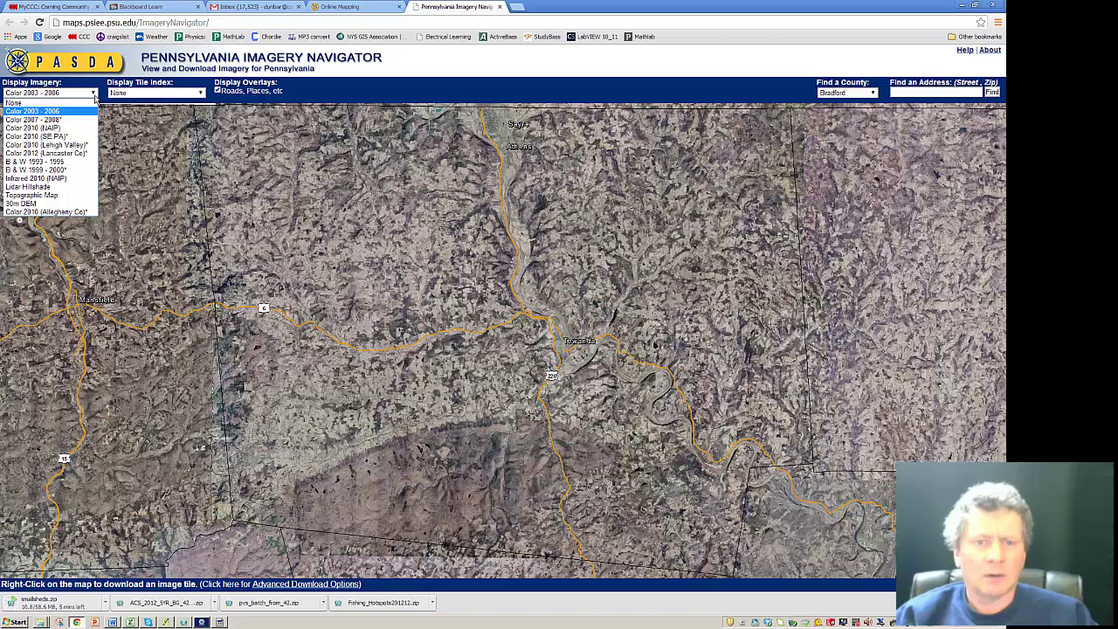
pyautogui.click(35, 204)
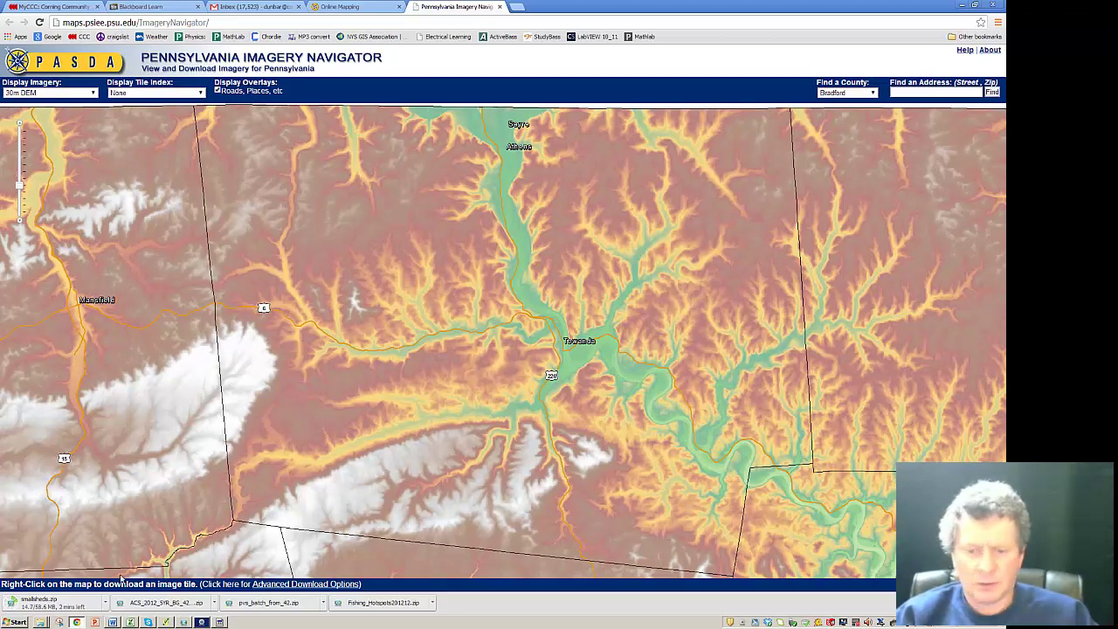
# List the downloadable tiles in the current map extent, then move and enlarge the PASDA Download Links window over the map.
pyautogui.click(311, 585)
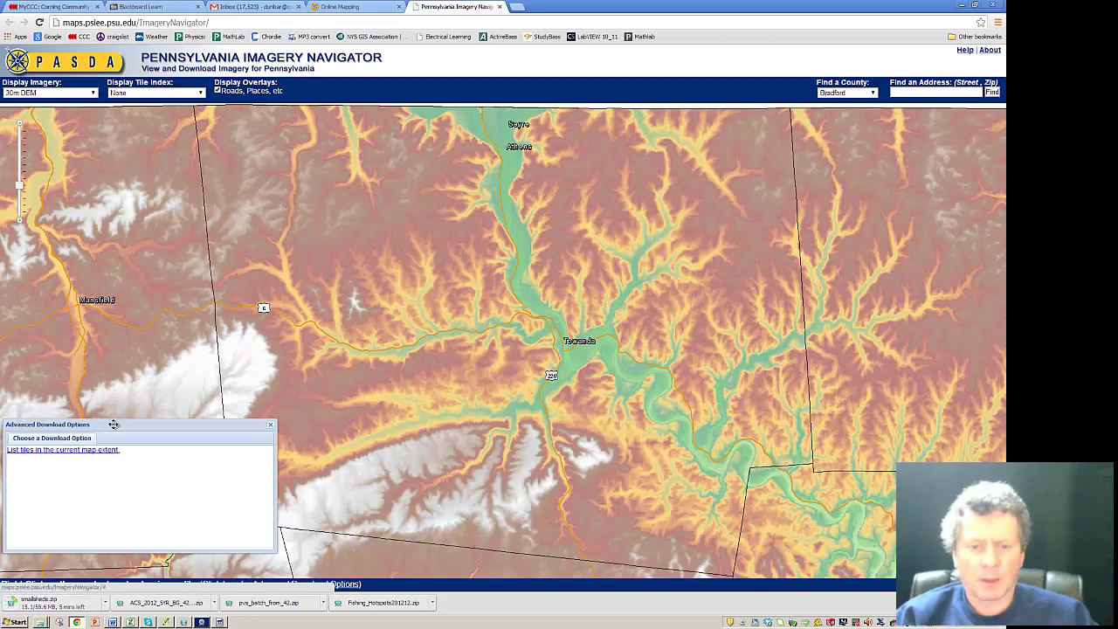
pyautogui.click(63, 450)
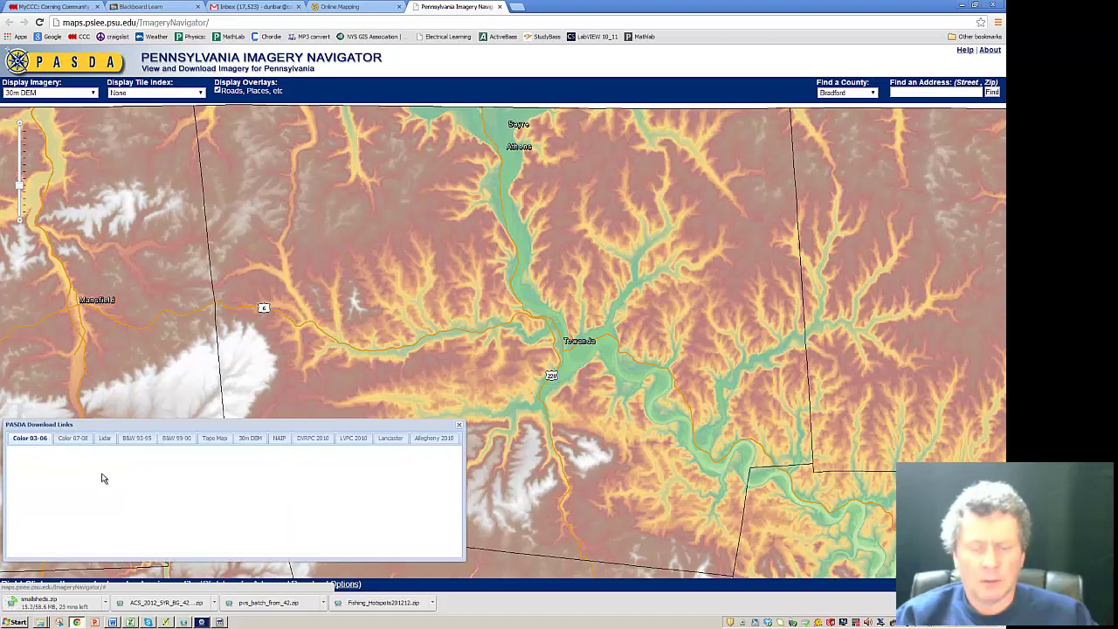
pyautogui.moveTo(170, 424); pyautogui.dragTo(357, 183)
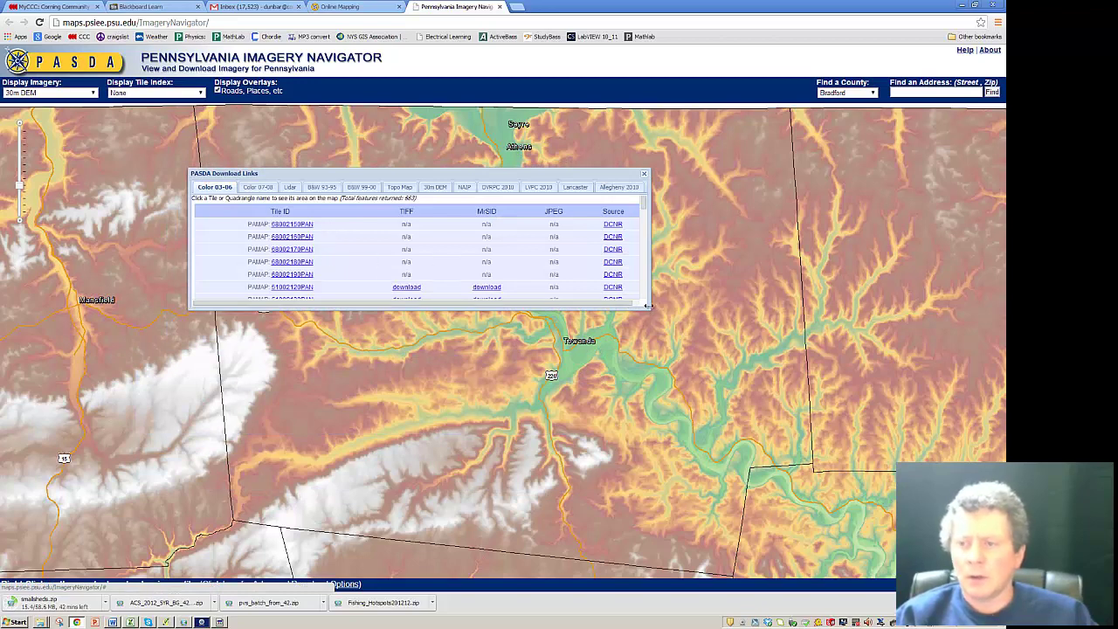
pyautogui.moveTo(648, 308); pyautogui.dragTo(689, 493)
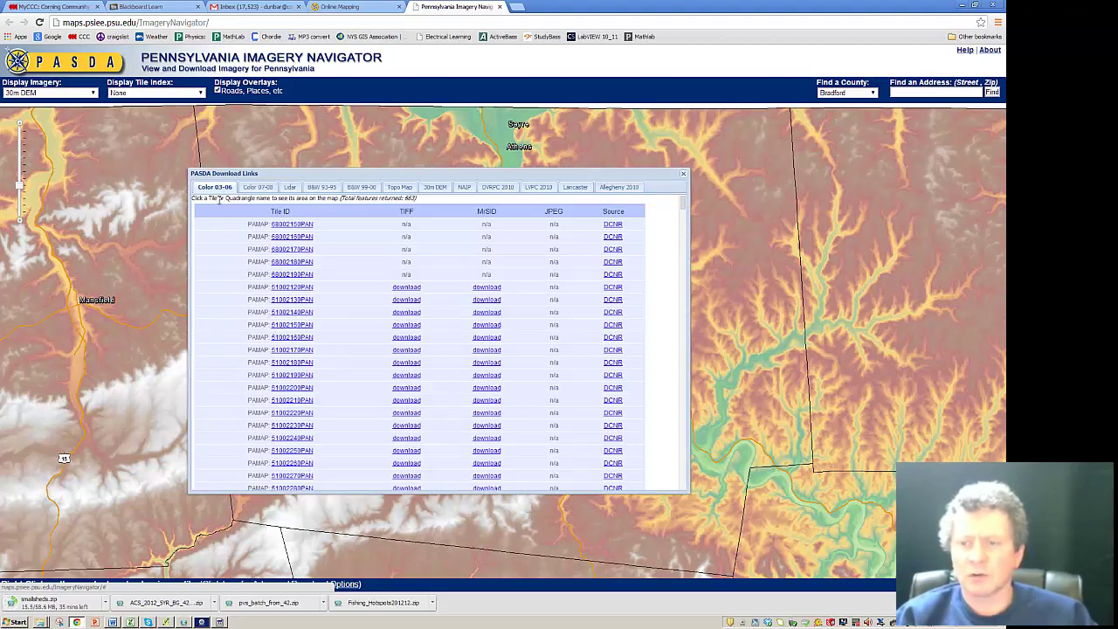
# Examine the Lidar, Topo Map and 30m DEM download lists, looking through the quadrangles available as 30m DEM.
pyautogui.click(291, 189)
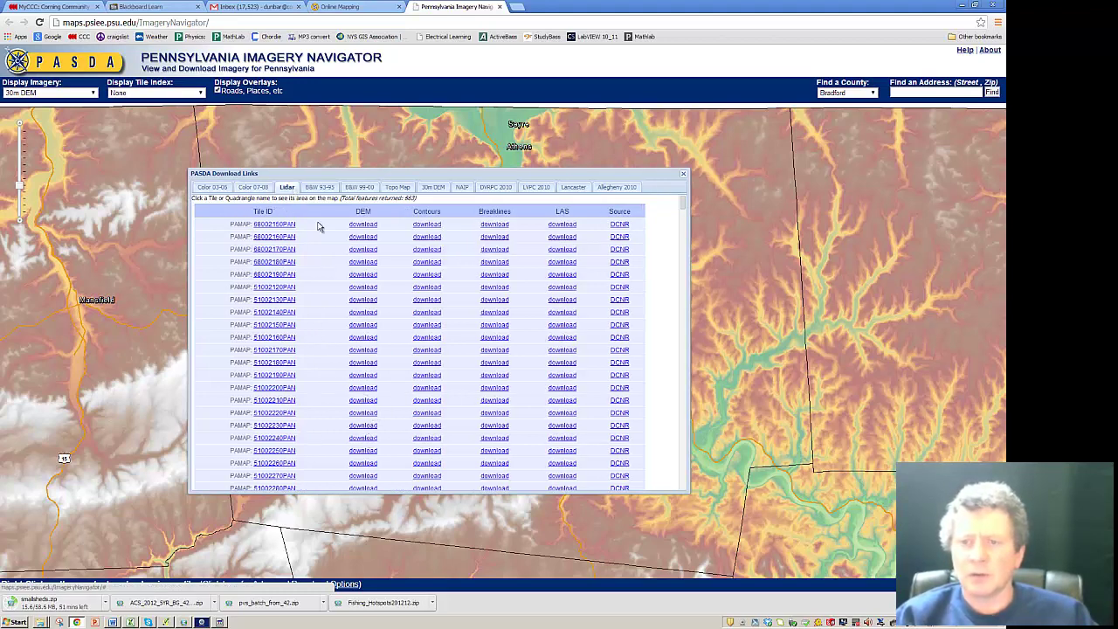
pyautogui.click(397, 187)
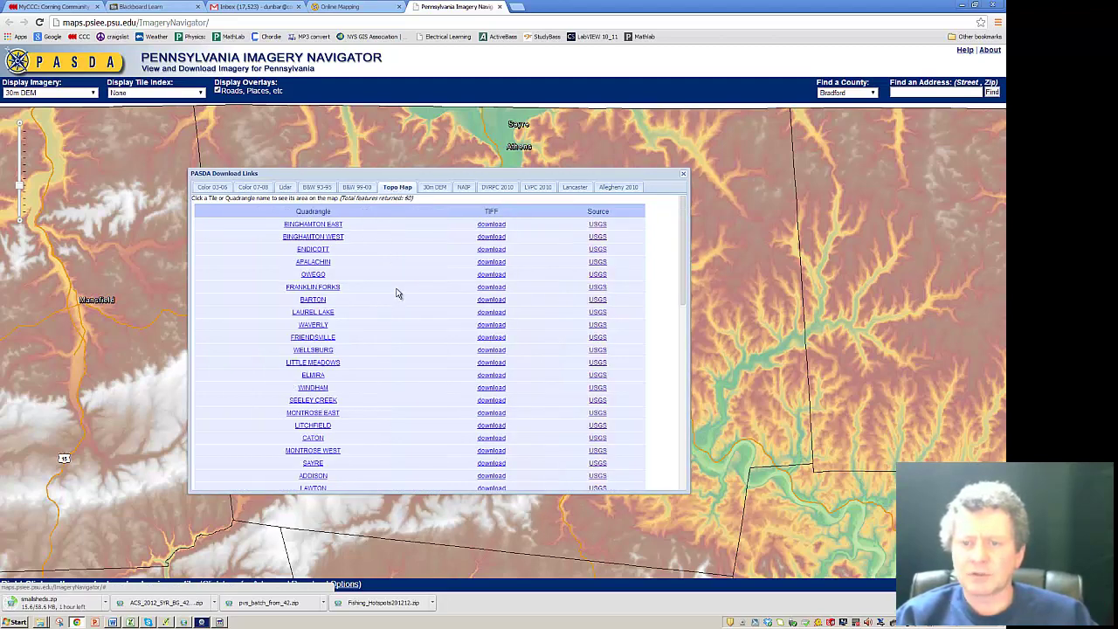
pyautogui.click(435, 188)
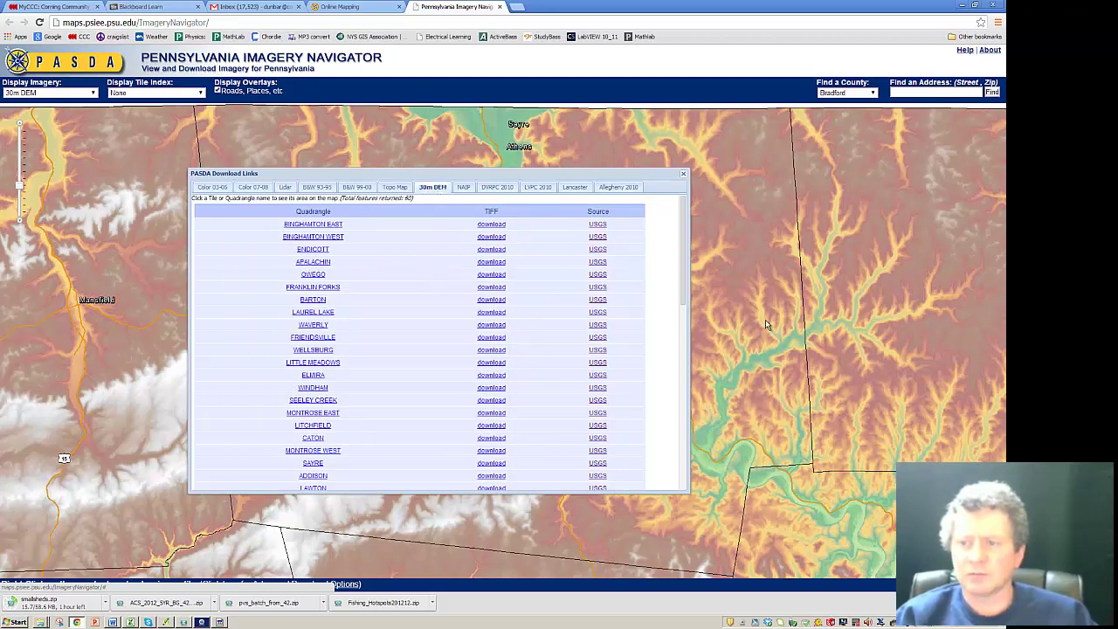
pyautogui.scroll(-5, 506, 301)
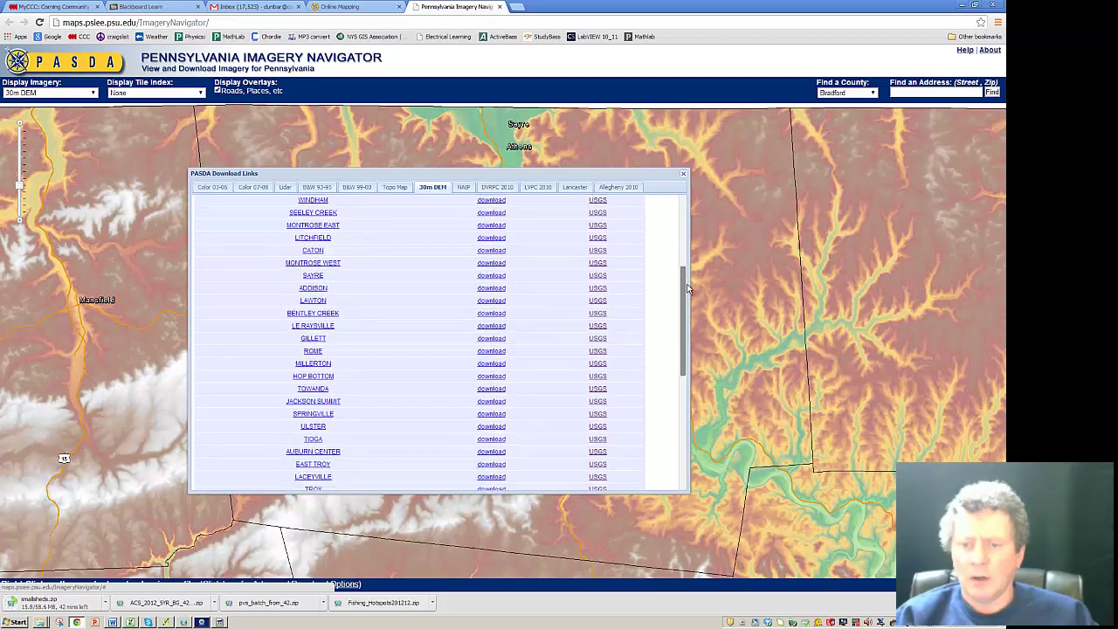
pyautogui.scroll(-3, 687, 334)
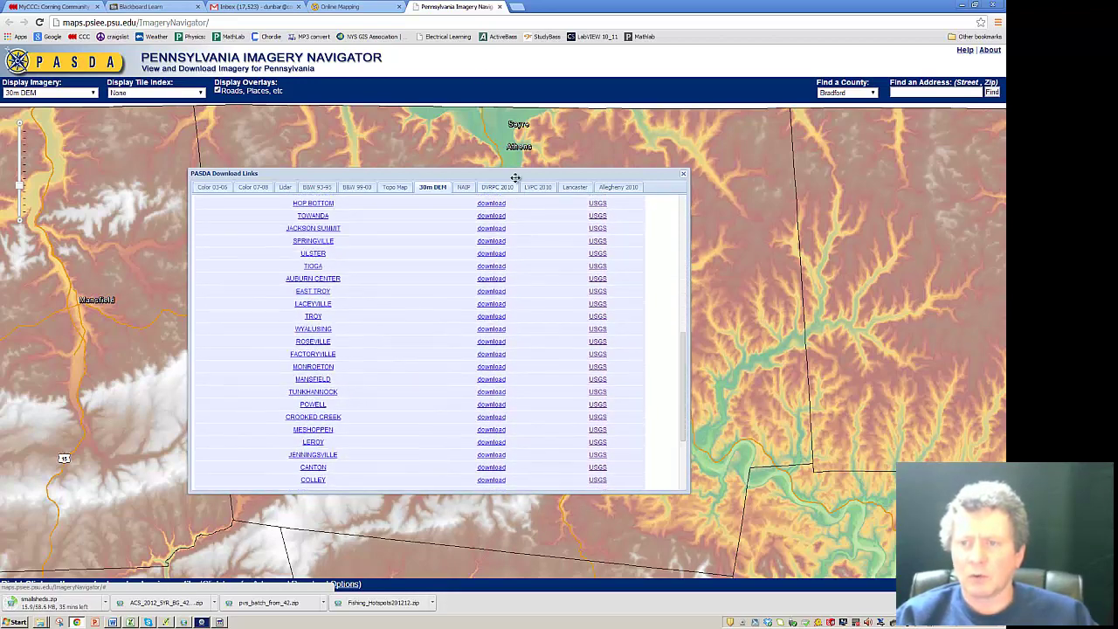
pyautogui.scroll(-5, 405, 322)
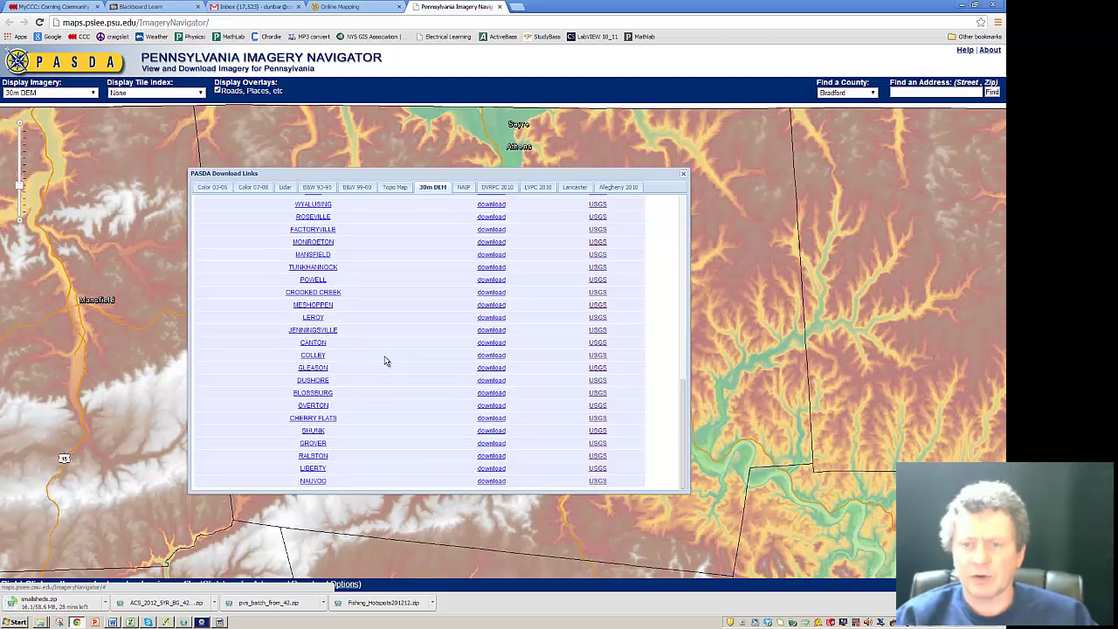
pyautogui.scroll(3, 387, 360)
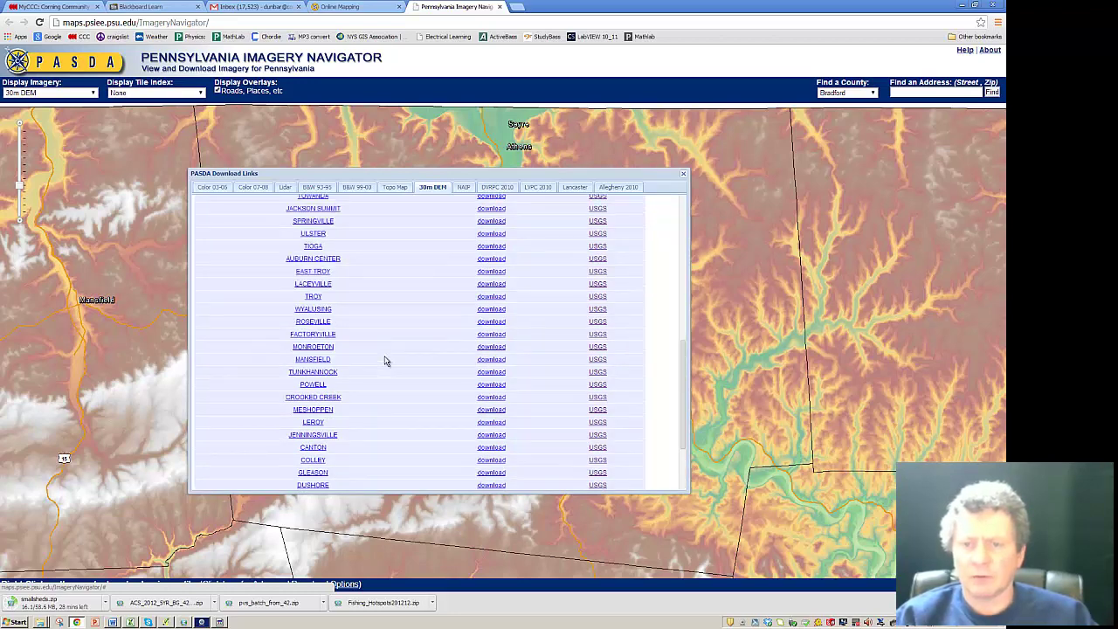
pyautogui.scroll(3, 387, 360)
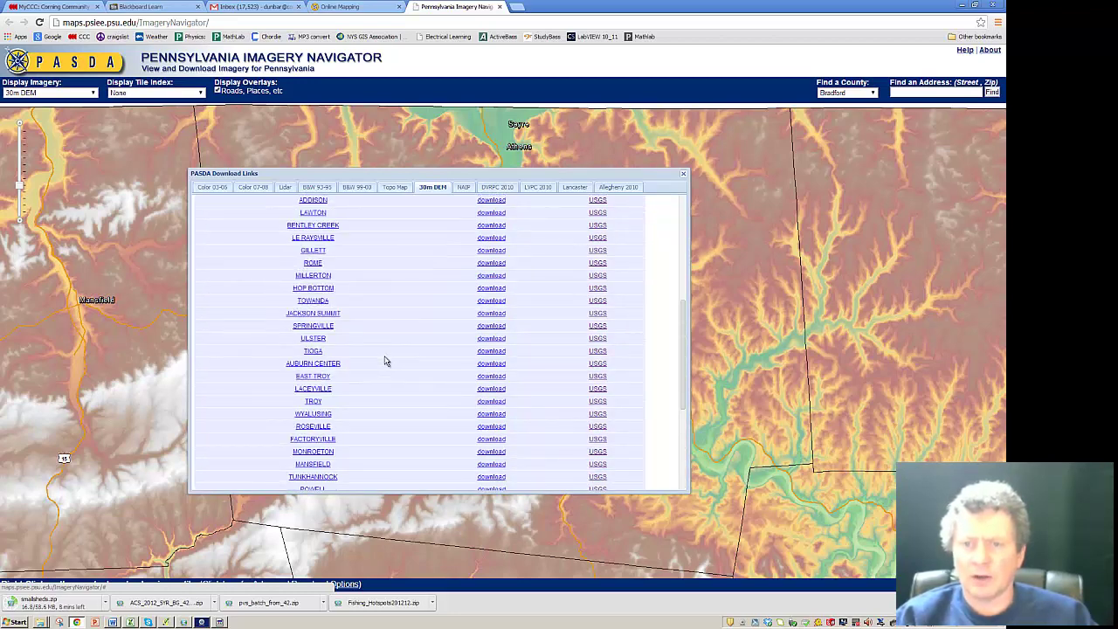
# Download the 30m DEM of the Towanda quadrangle and close the PASDA Download Links window.
pyautogui.scroll(4, 387, 361)
pyautogui.scroll(3, 387, 361)
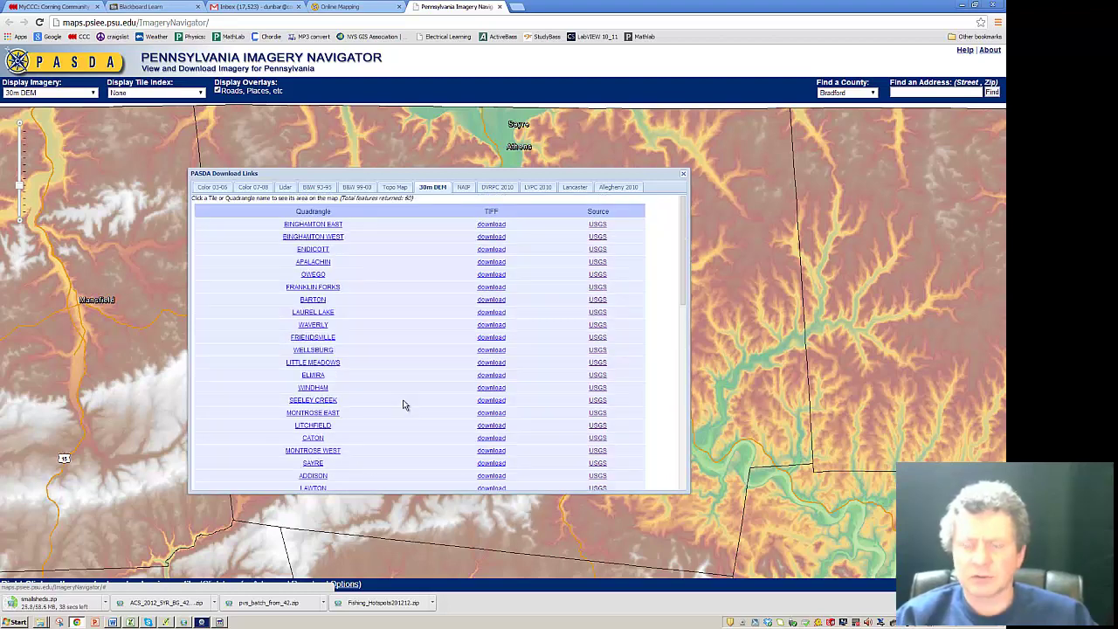
pyautogui.scroll(-6, 404, 401)
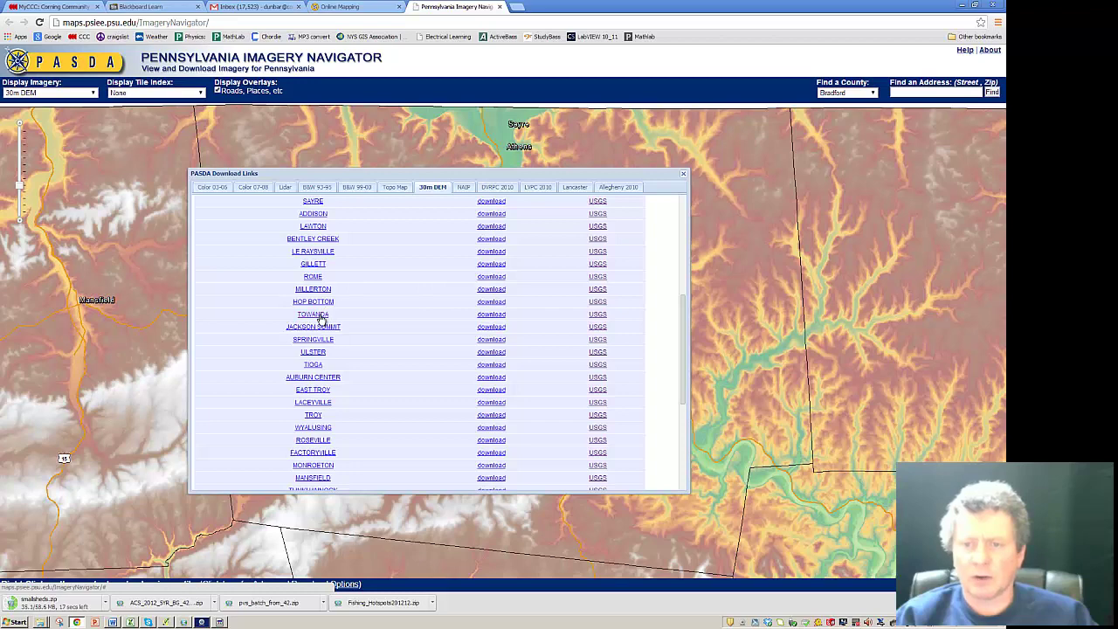
pyautogui.click(492, 320)
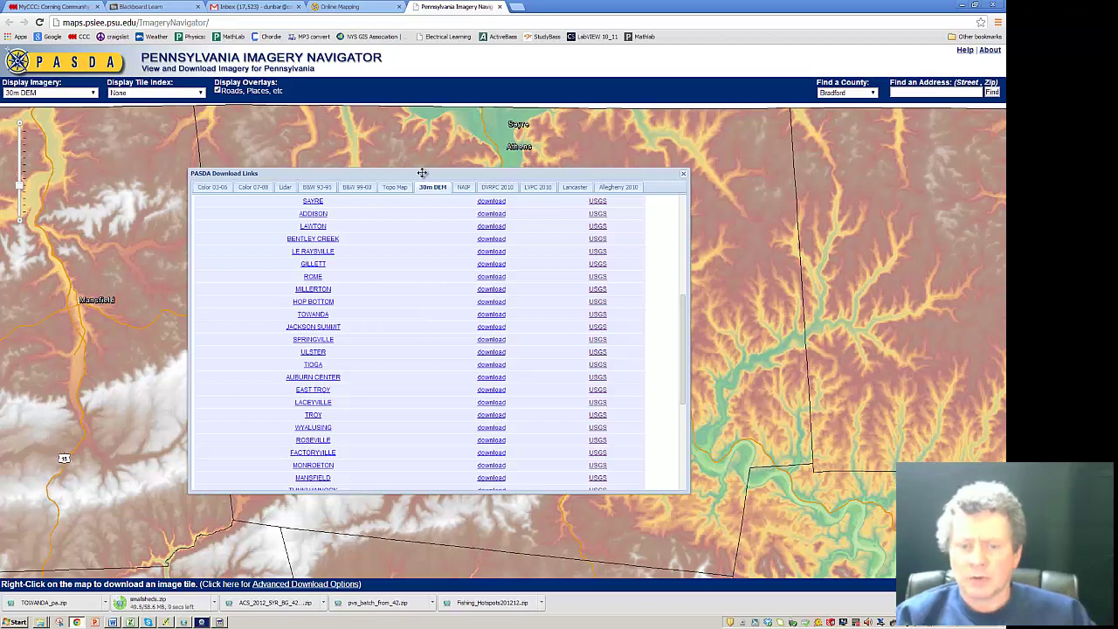
pyautogui.click(684, 178)
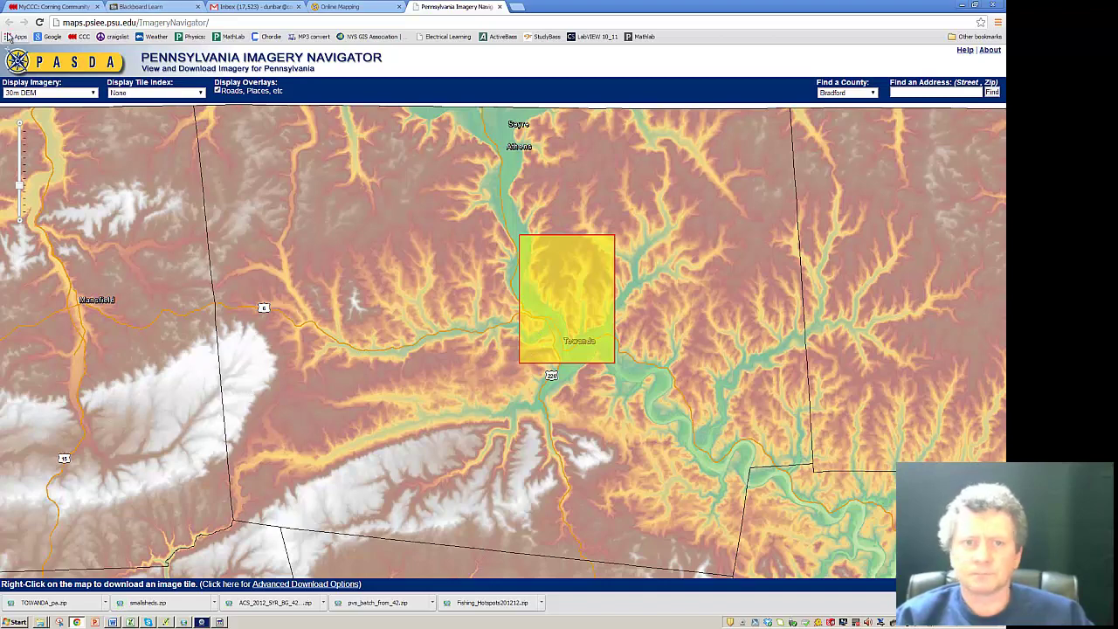
# Close the Pennsylvania Imagery Navigator and return to the PASDA search results for Pennsylvania Department of Transportation data.
pyautogui.click(500, 7)
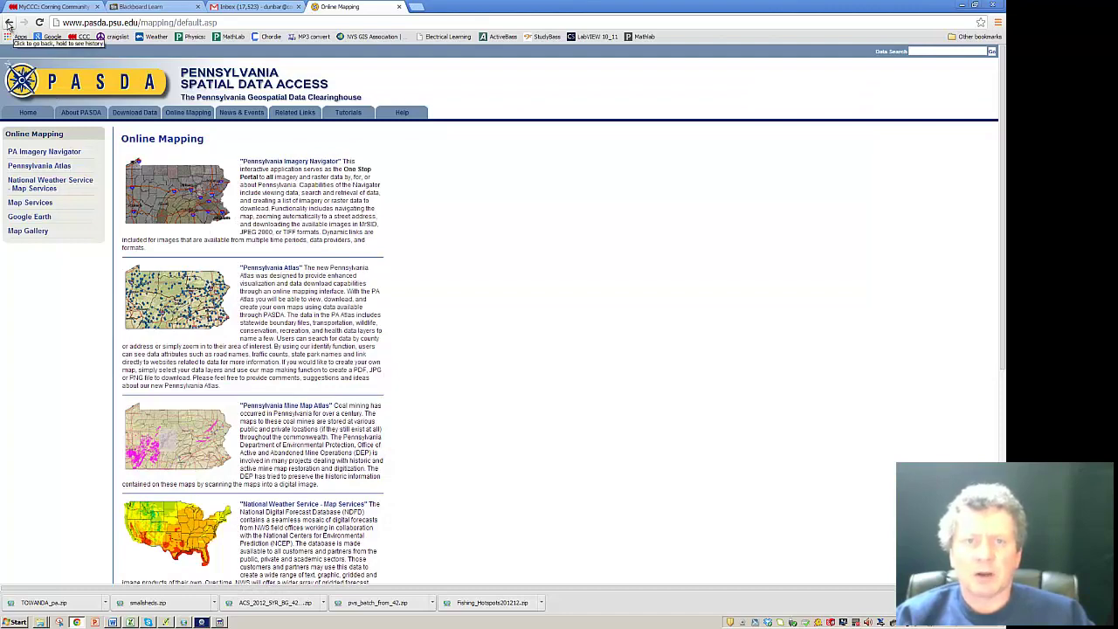
pyautogui.click(8, 23)
pyautogui.click(8, 23)
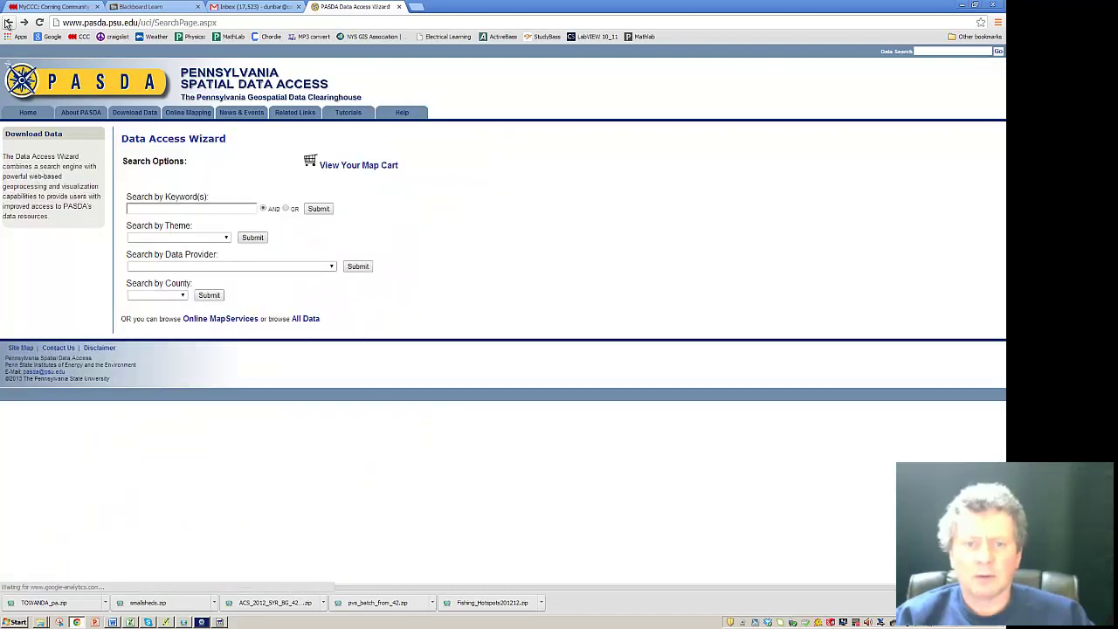
pyautogui.click(8, 23)
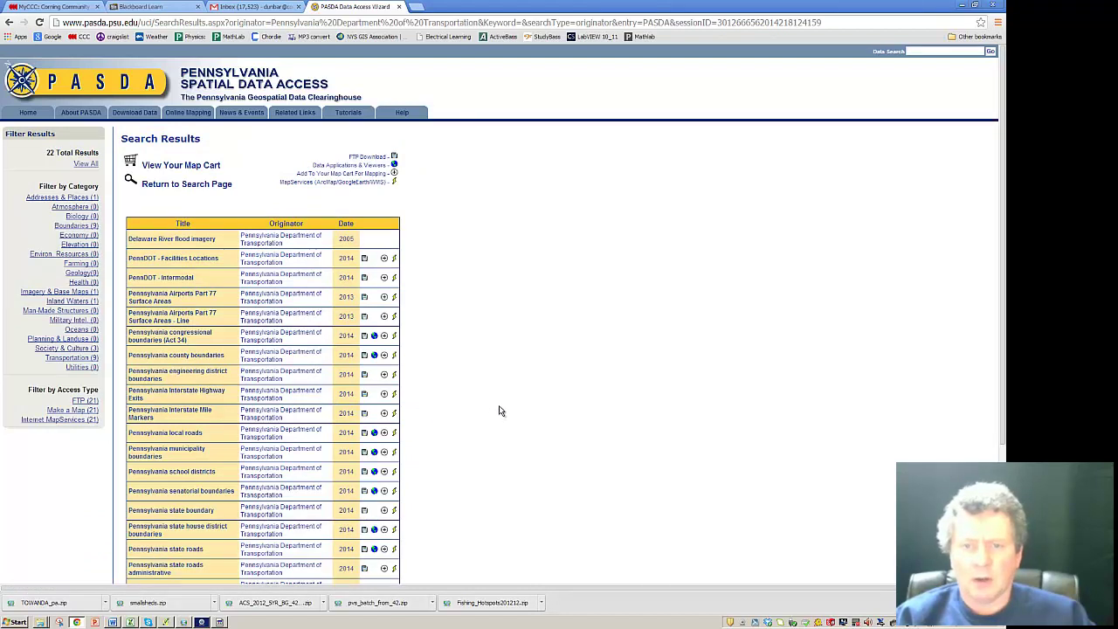
# Open the full metadata document of the Pennsylvania state roads dataset and read through its data quality, lineage and spatial reference information.
pyautogui.scroll(-3, 502, 400)
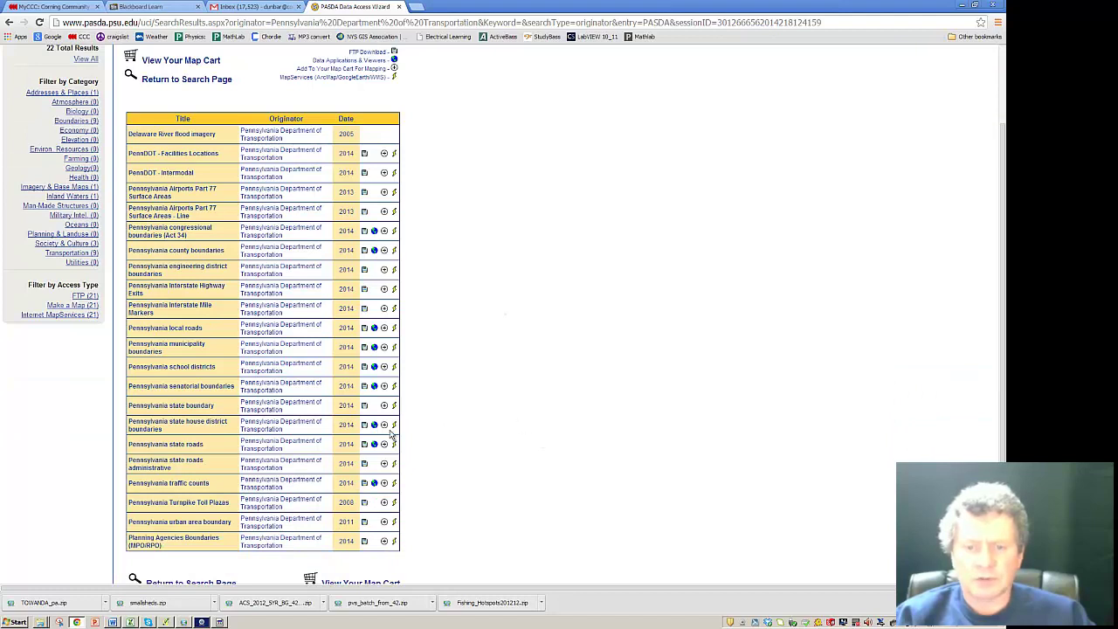
pyautogui.click(150, 447)
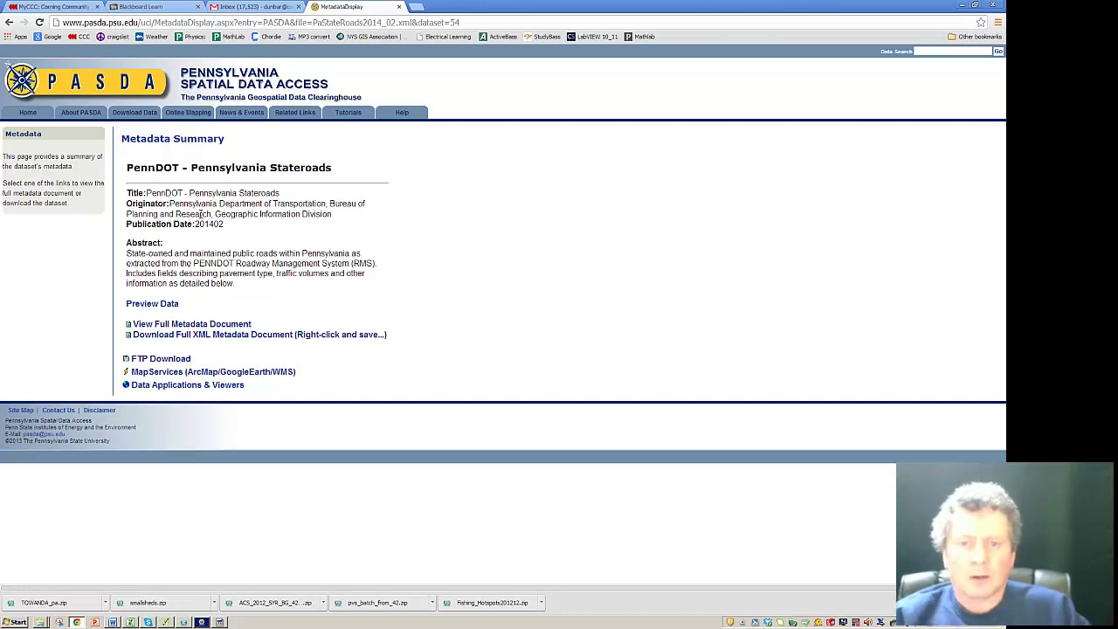
pyautogui.click(199, 325)
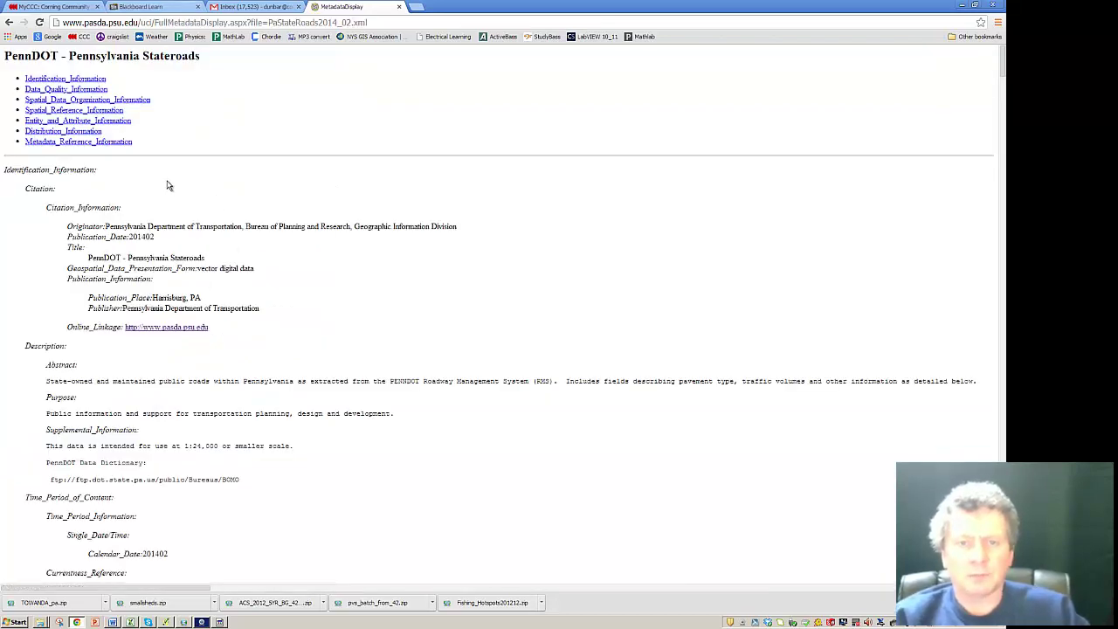
pyautogui.scroll(-3, 377, 321)
pyautogui.scroll(-10, 377, 321)
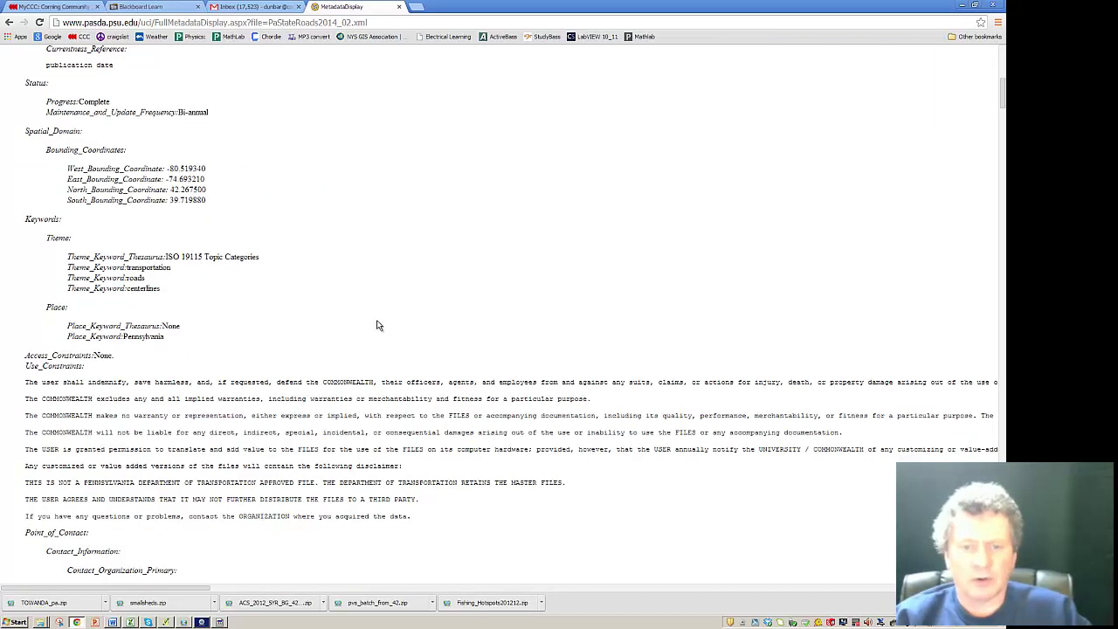
pyautogui.scroll(-1, 378, 326)
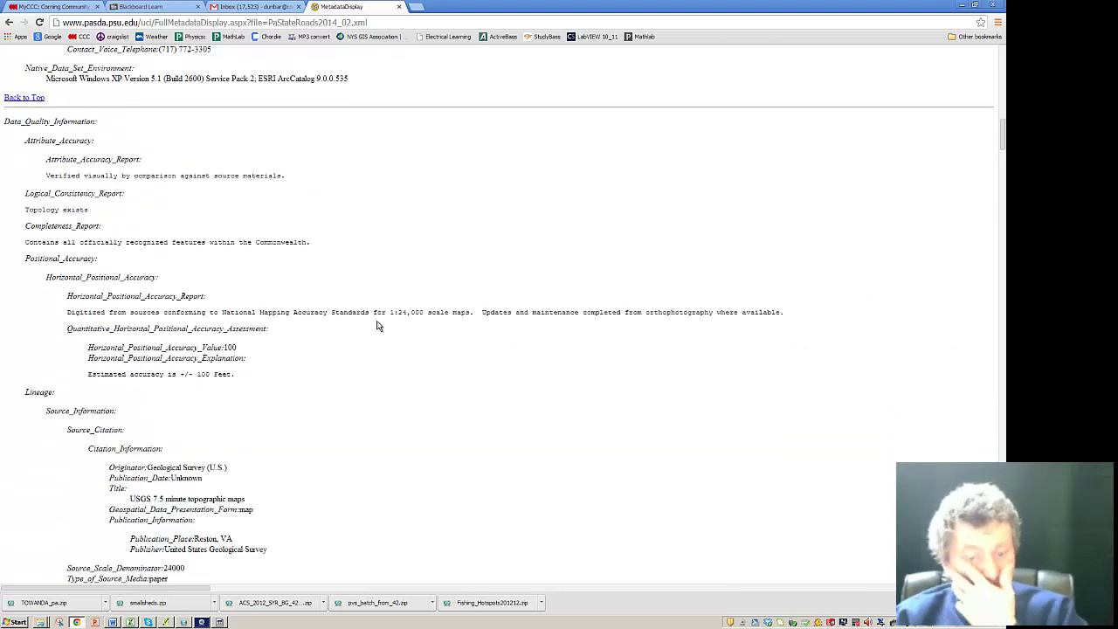
pyautogui.scroll(-1, 377, 325)
pyautogui.scroll(-4, 377, 325)
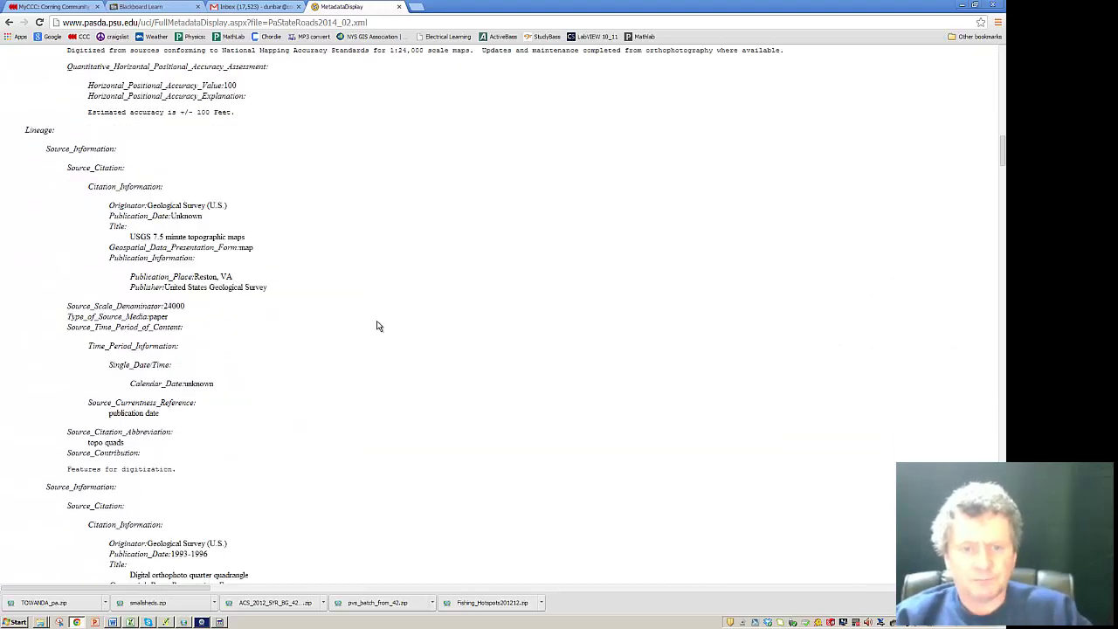
pyautogui.scroll(-7, 378, 325)
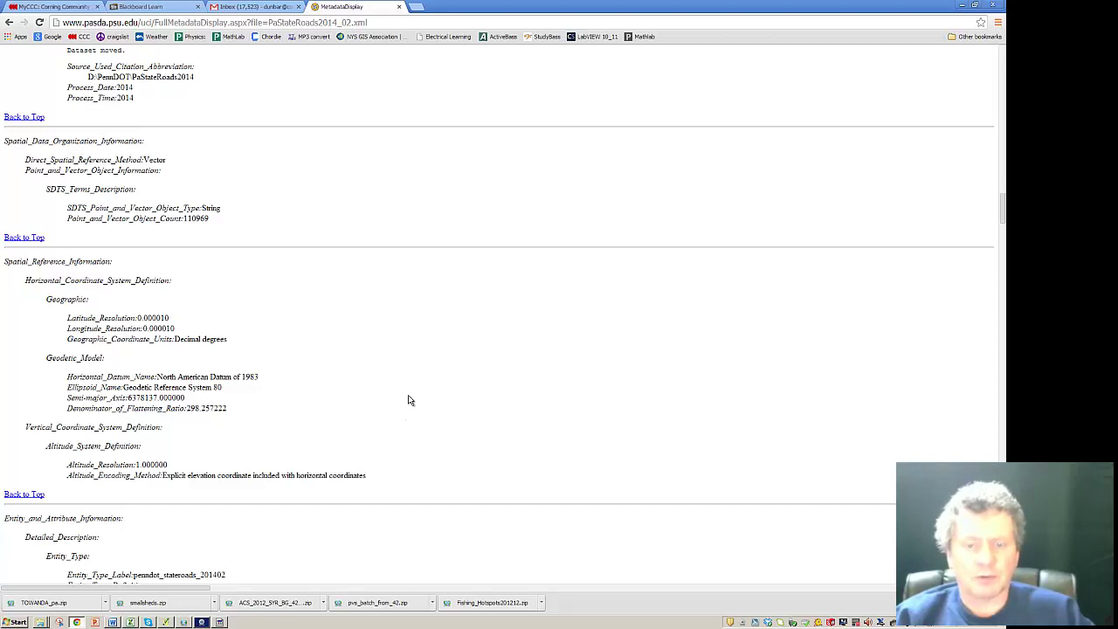
# Download the Pennsylvania state roads data by FTP from its metadata summary, and return to the dataset list.
pyautogui.click(8, 24)
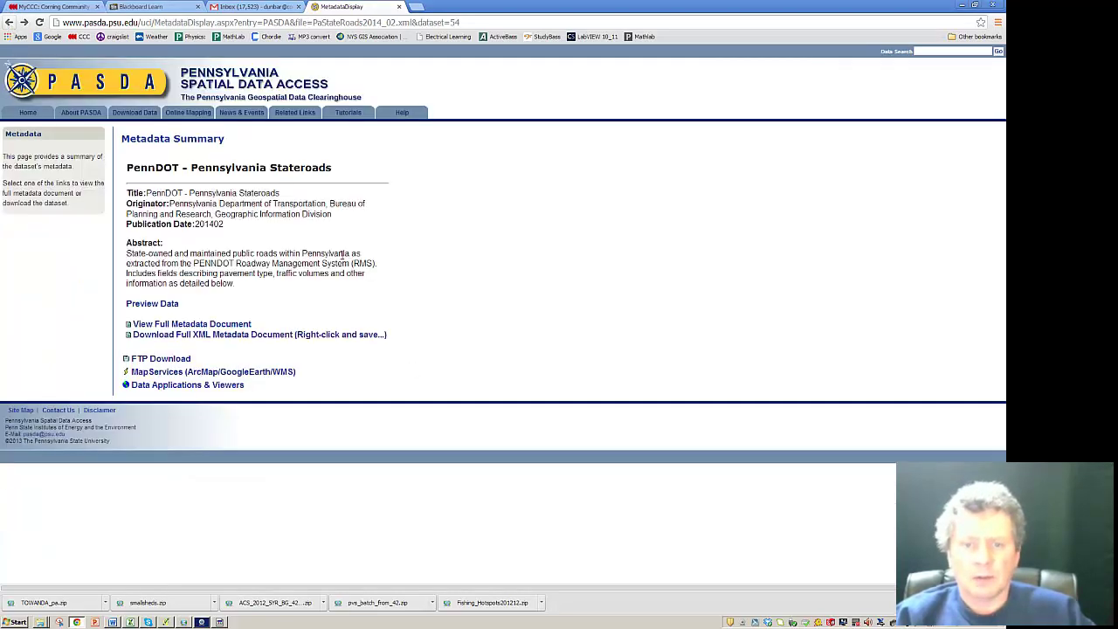
pyautogui.click(174, 358)
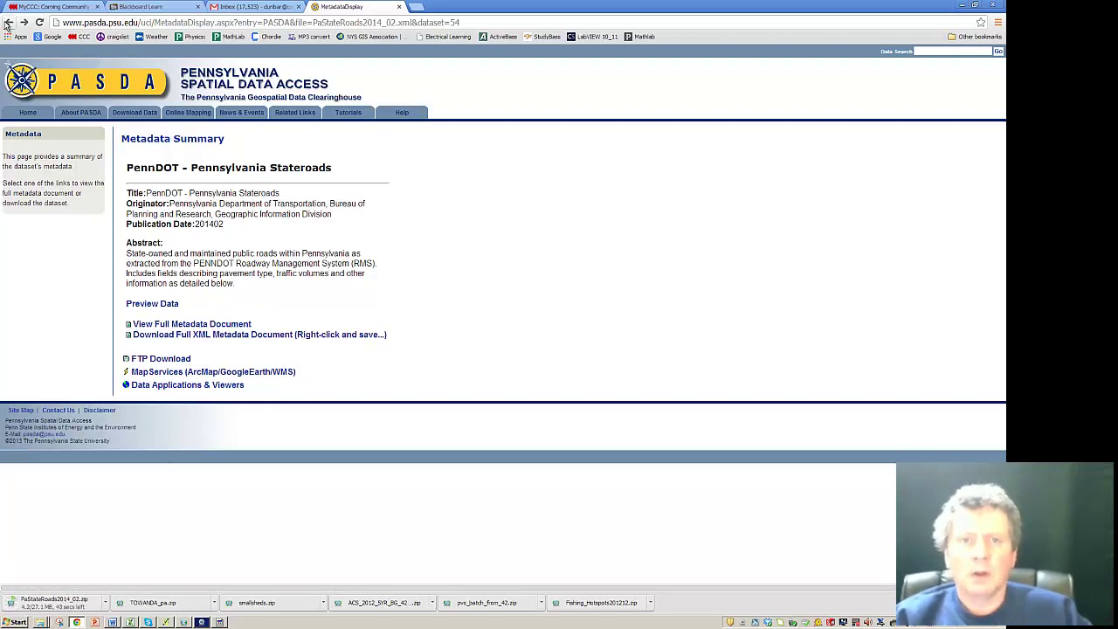
pyautogui.click(8, 22)
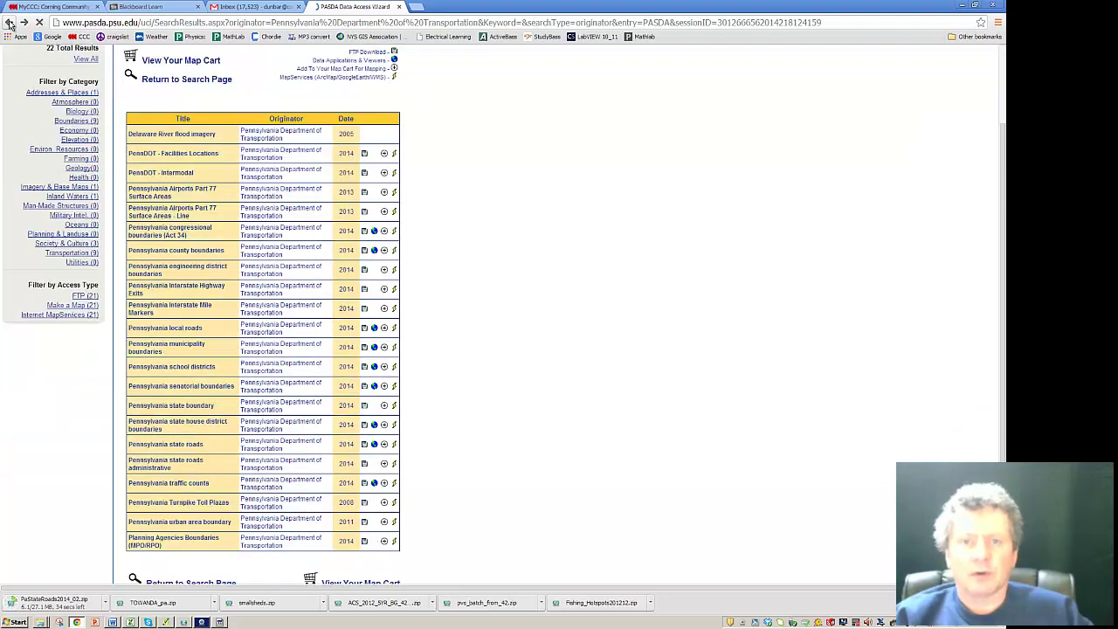
# Go back to the Google results and look through the GIS mapping tools and related links on the Portal.state.pa.us page.
pyautogui.click(8, 23)
pyautogui.click(9, 23)
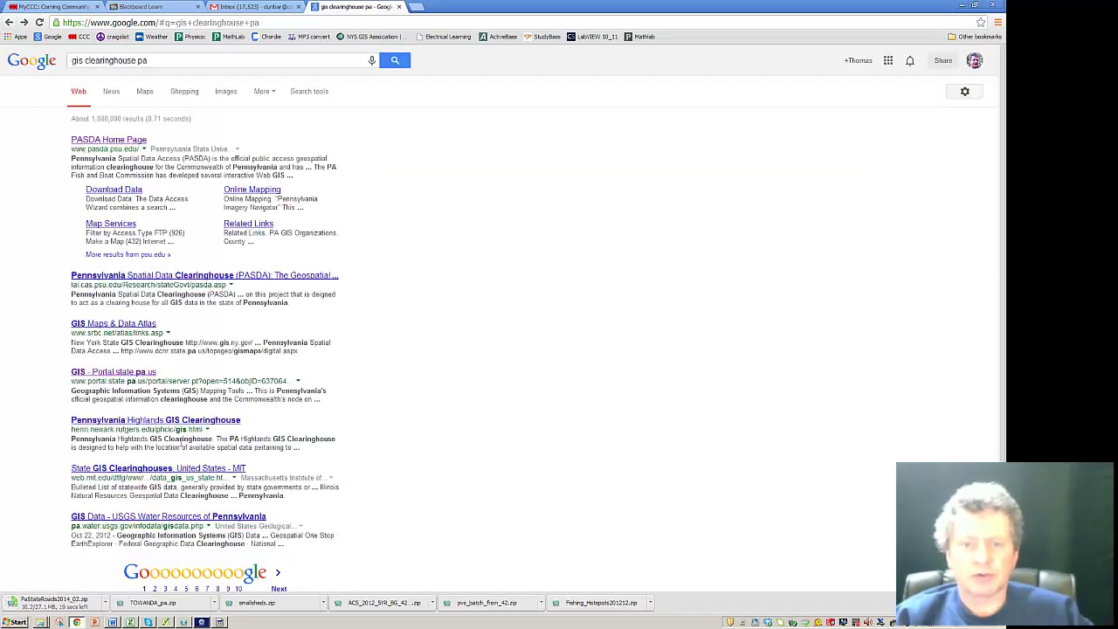
pyautogui.click(101, 376)
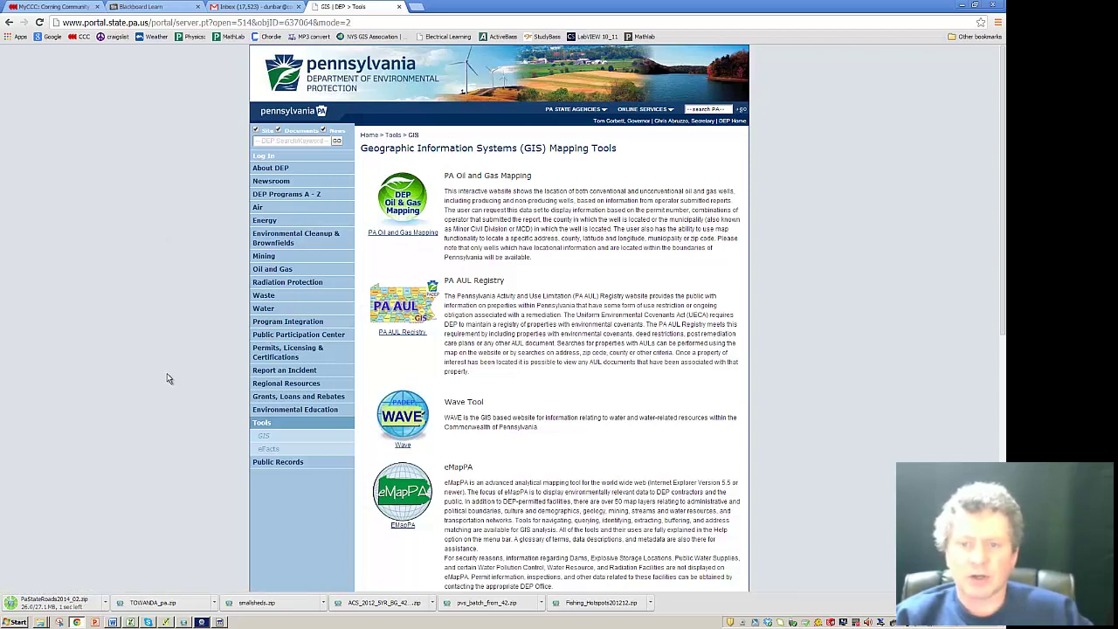
pyautogui.scroll(-5, 167, 370)
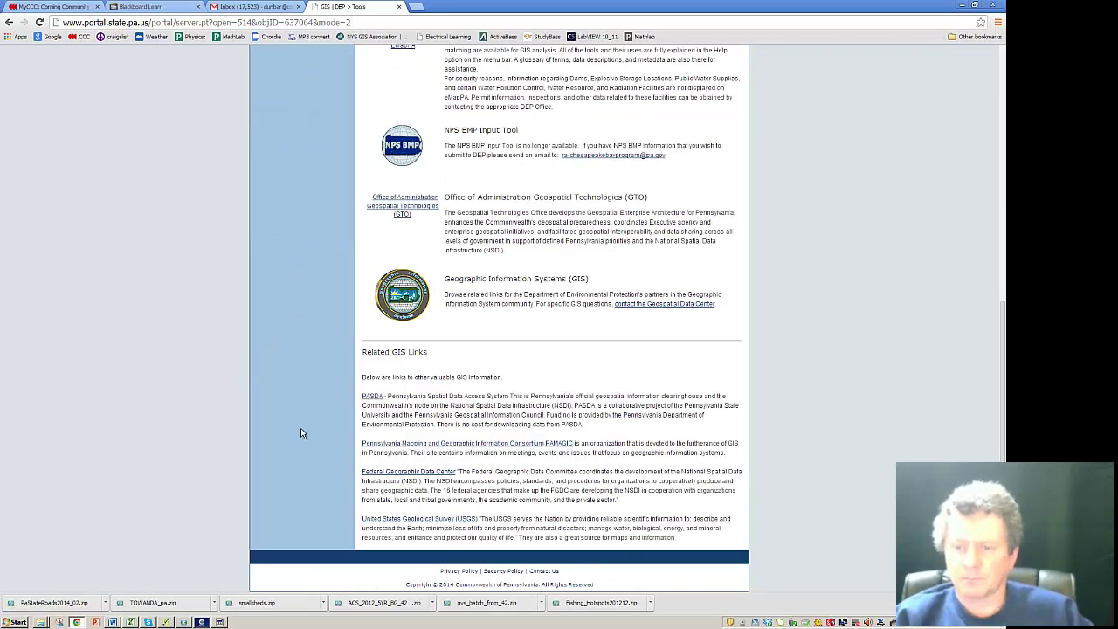
pyautogui.scroll(5, 301, 433)
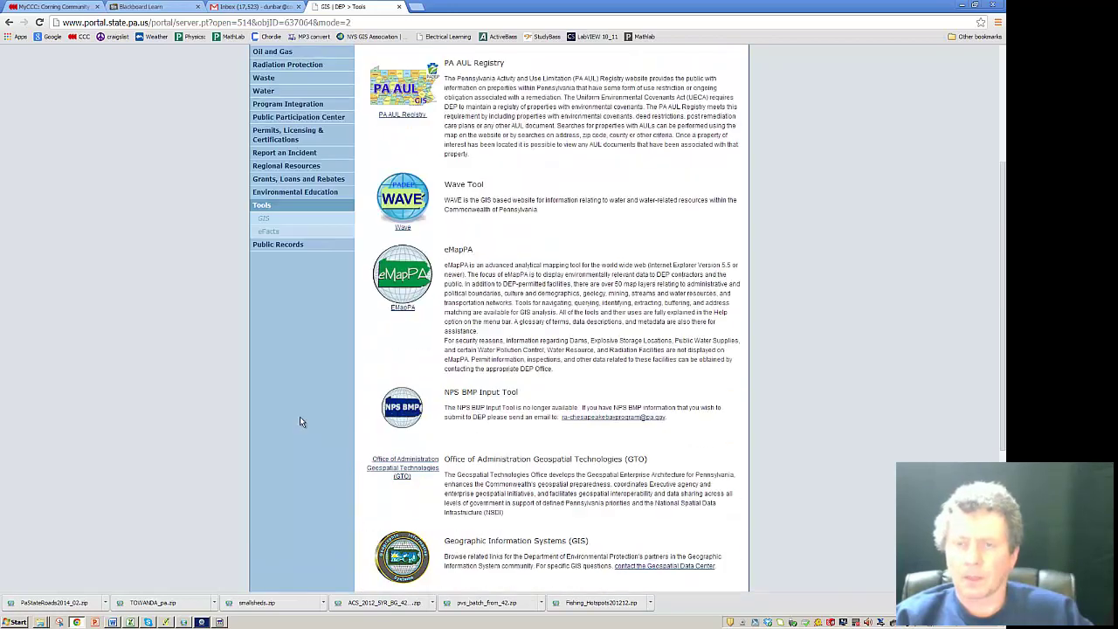
# Return to Google and search for "tiger census".
pyautogui.click(9, 23)
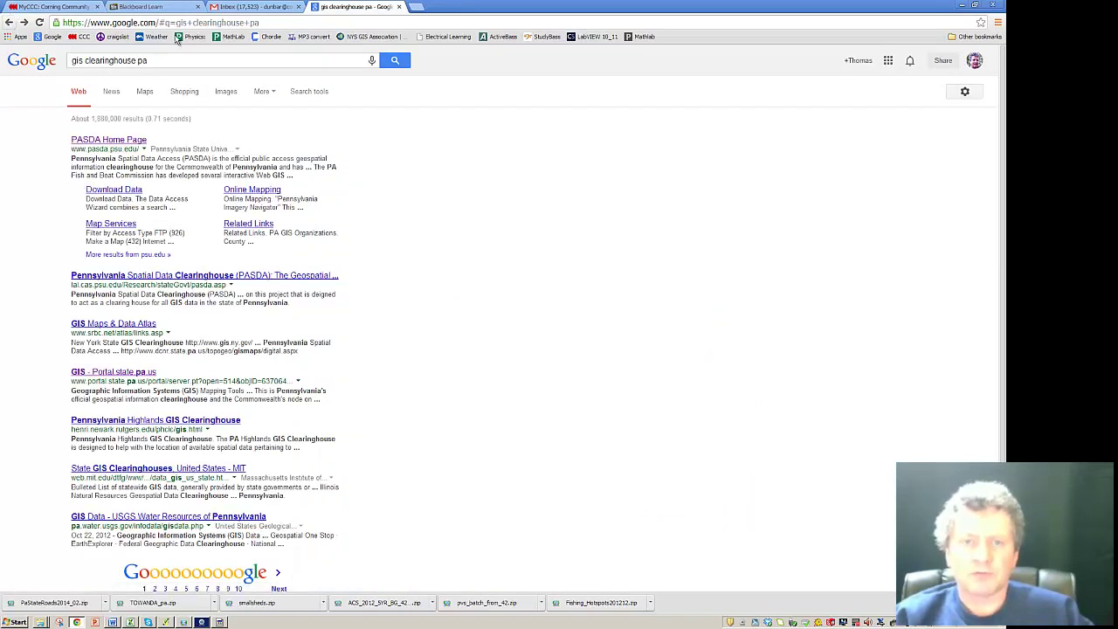
pyautogui.moveTo(152, 60); pyautogui.dragTo(70, 60)
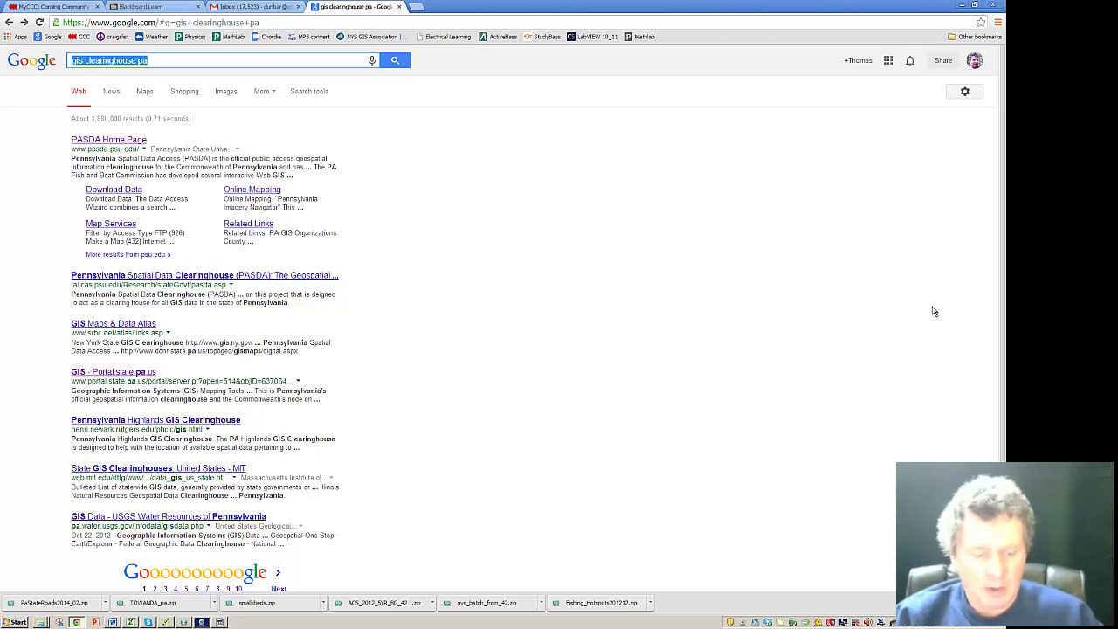
pyautogui.write('Tiger')
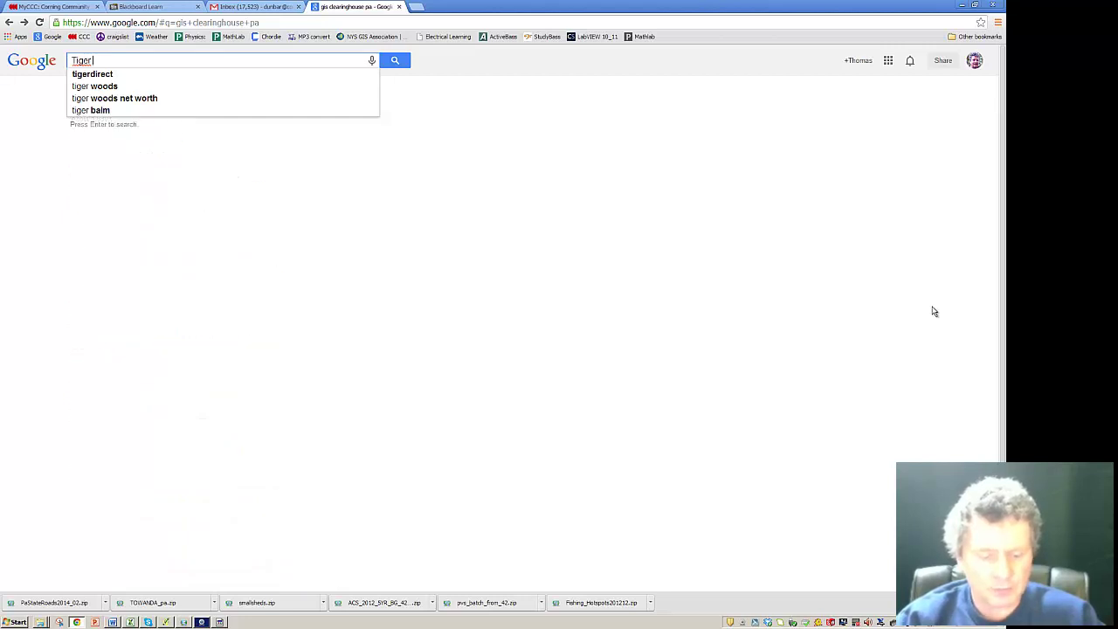
pyautogui.write(' cenus')
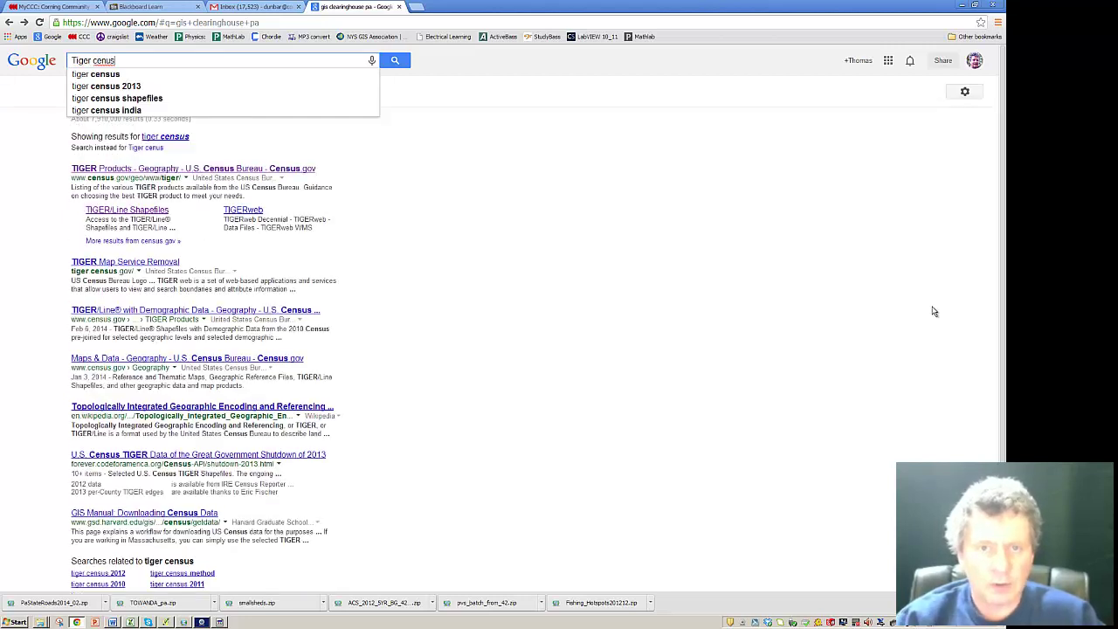
pyautogui.click(101, 76)
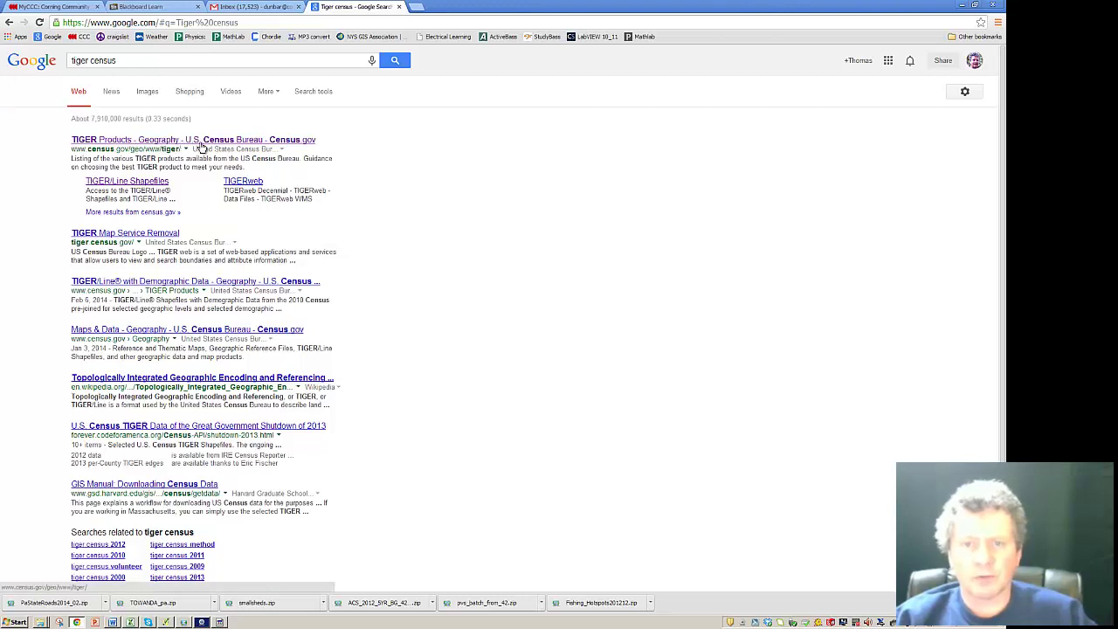
# Open the Census TIGER/Line Shapefiles page and view the population density entries among the thematic maps.
pyautogui.click(156, 183)
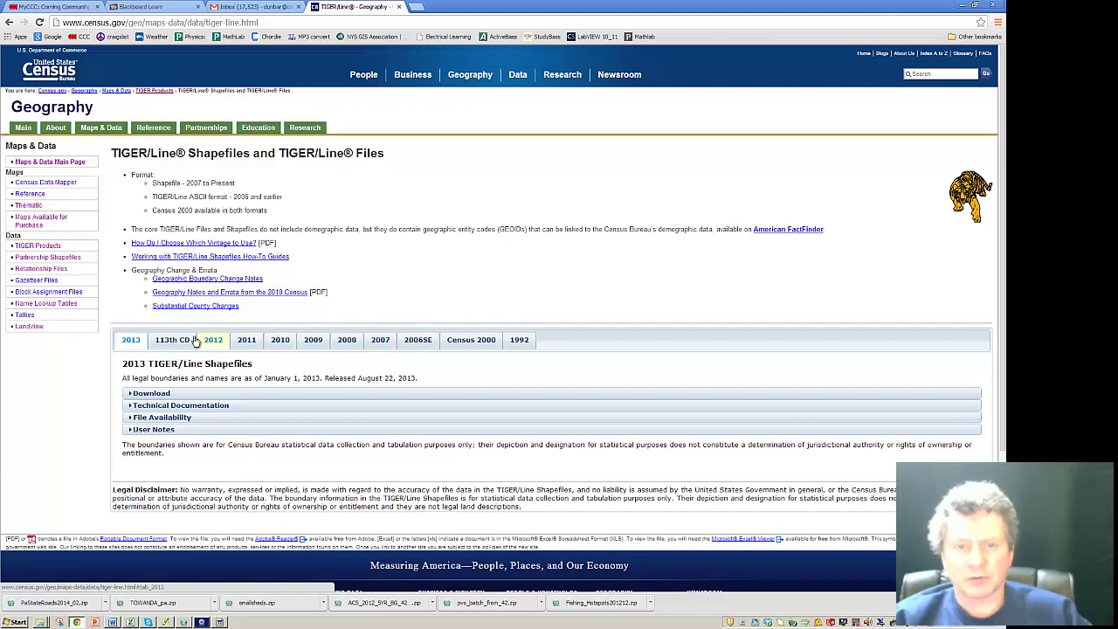
pyautogui.click(24, 206)
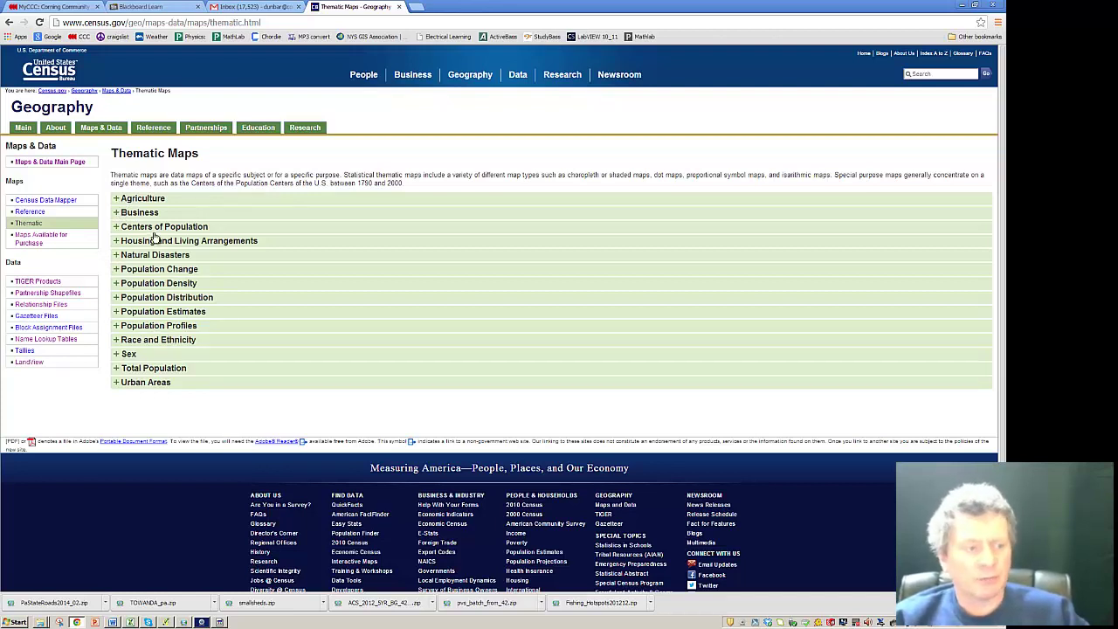
pyautogui.click(117, 284)
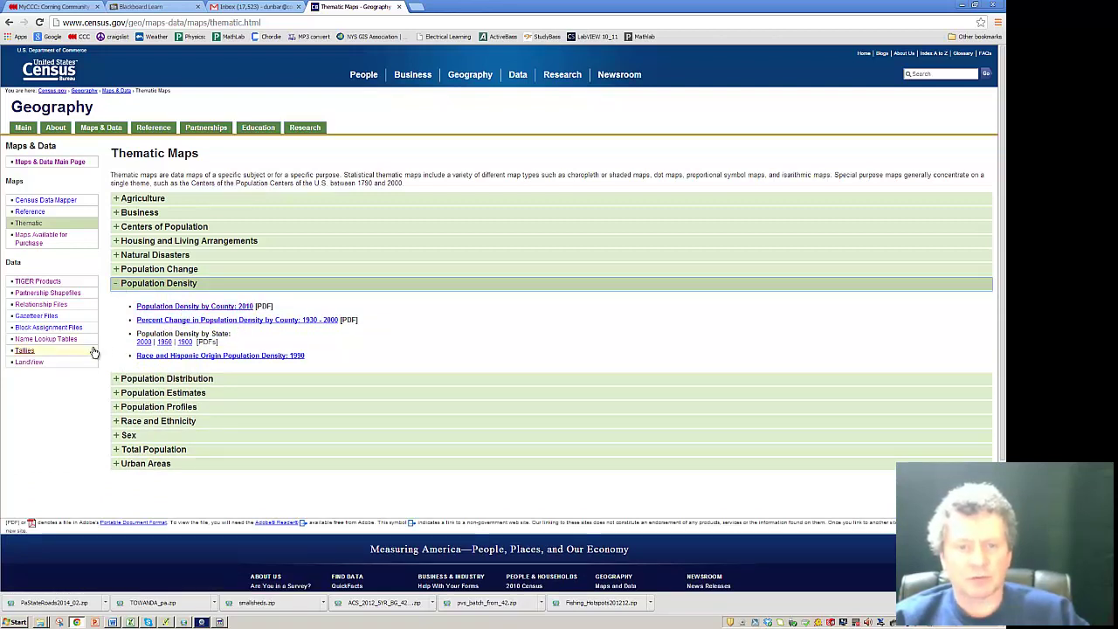
# Go through TIGER Products to the 2013 TIGER/Line Shapefiles and open their FTP download site.
pyautogui.click(33, 284)
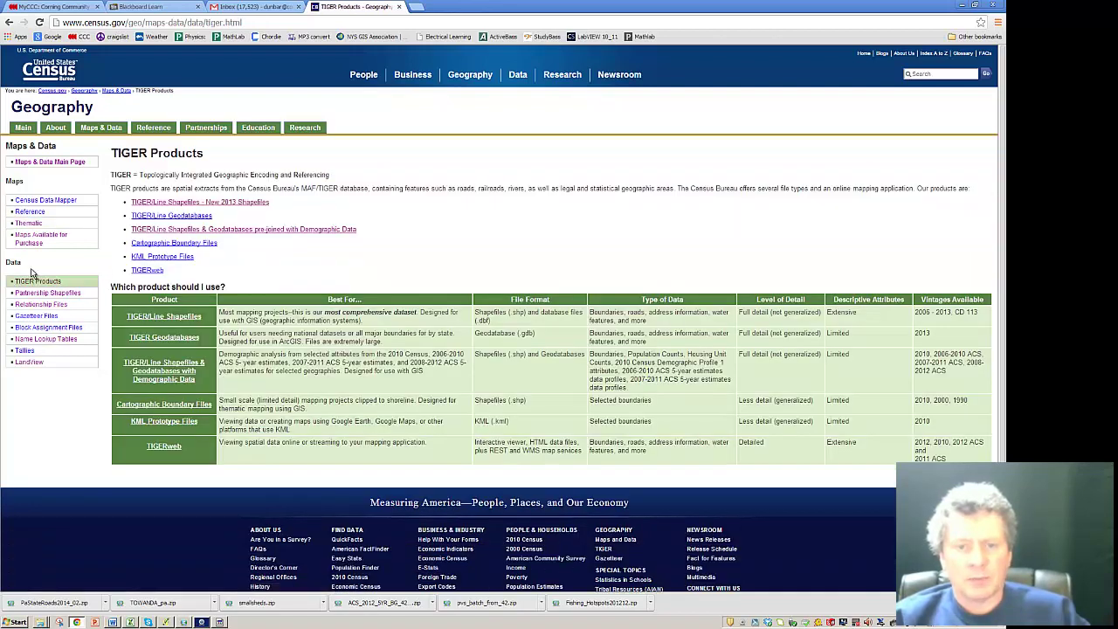
pyautogui.click(205, 204)
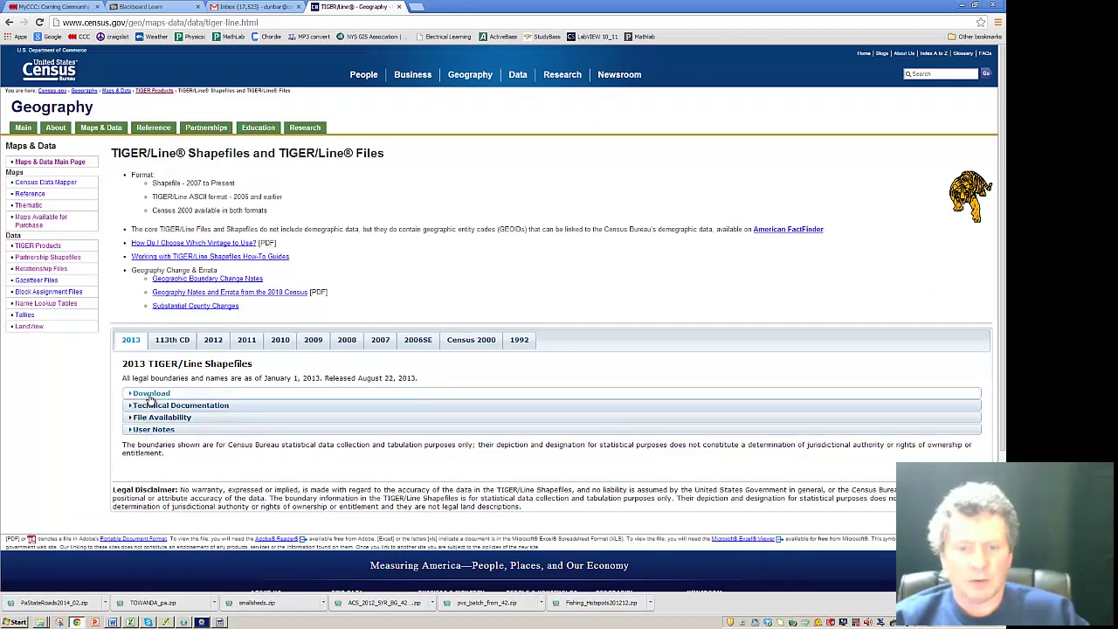
pyautogui.click(149, 395)
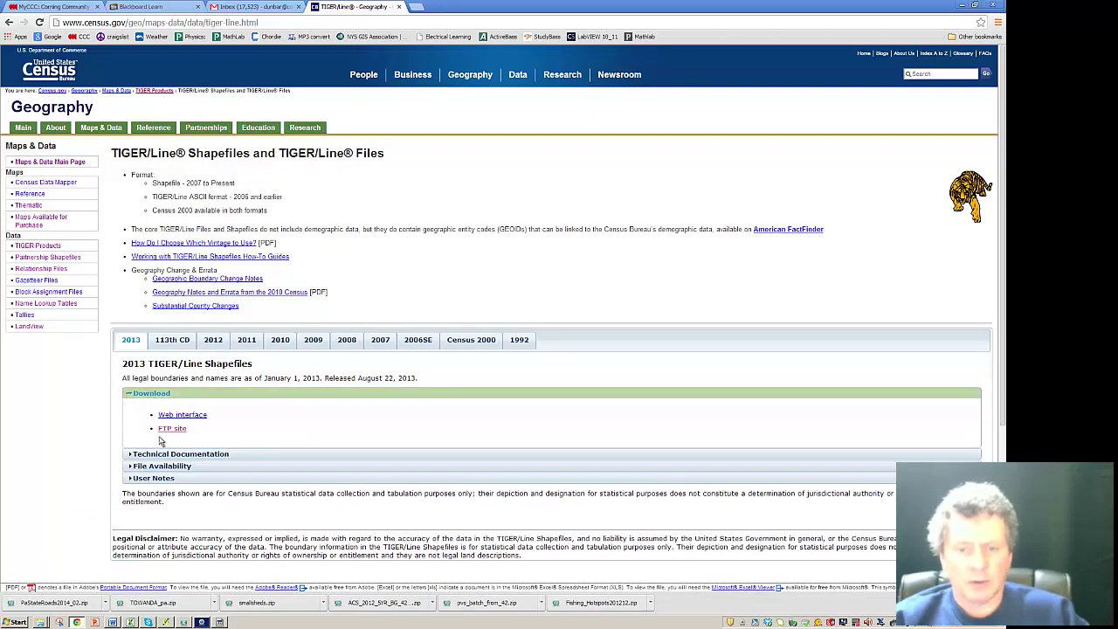
pyautogui.click(170, 428)
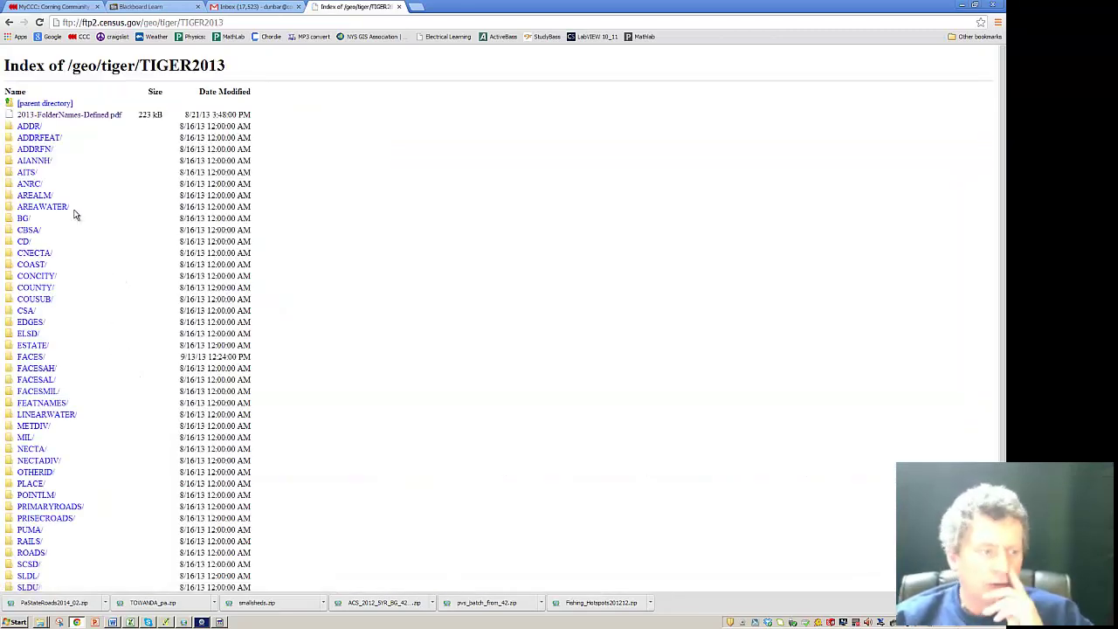
# Open 2013-FolderNames-Defined.pdf and read the TIGER/Line shapefile file name definitions.
pyautogui.click(55, 121)
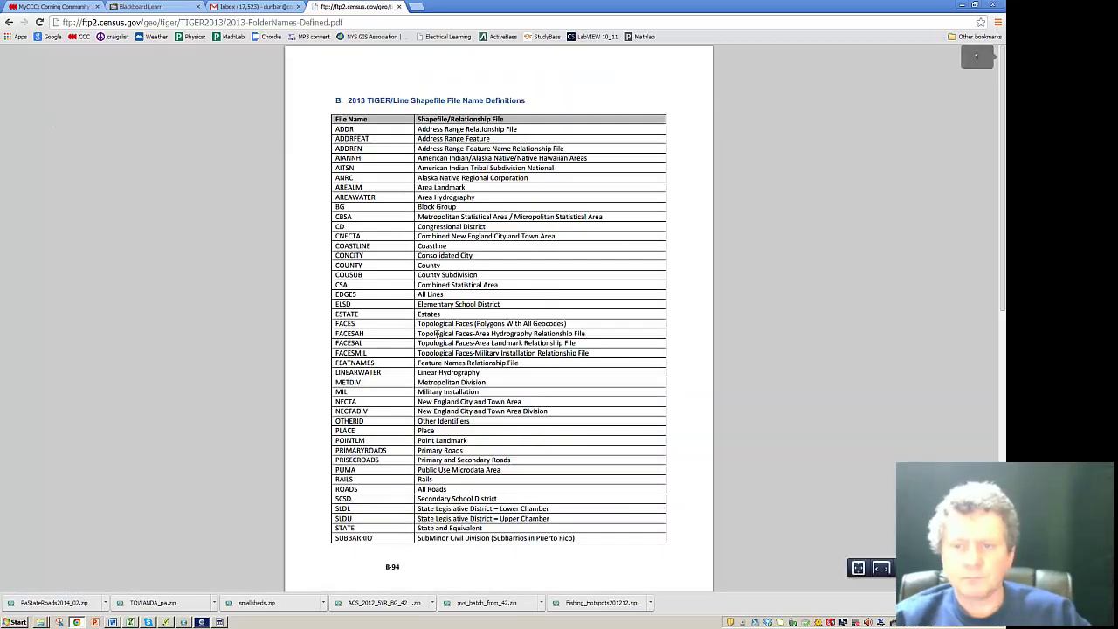
pyautogui.scroll(-3, 457, 306)
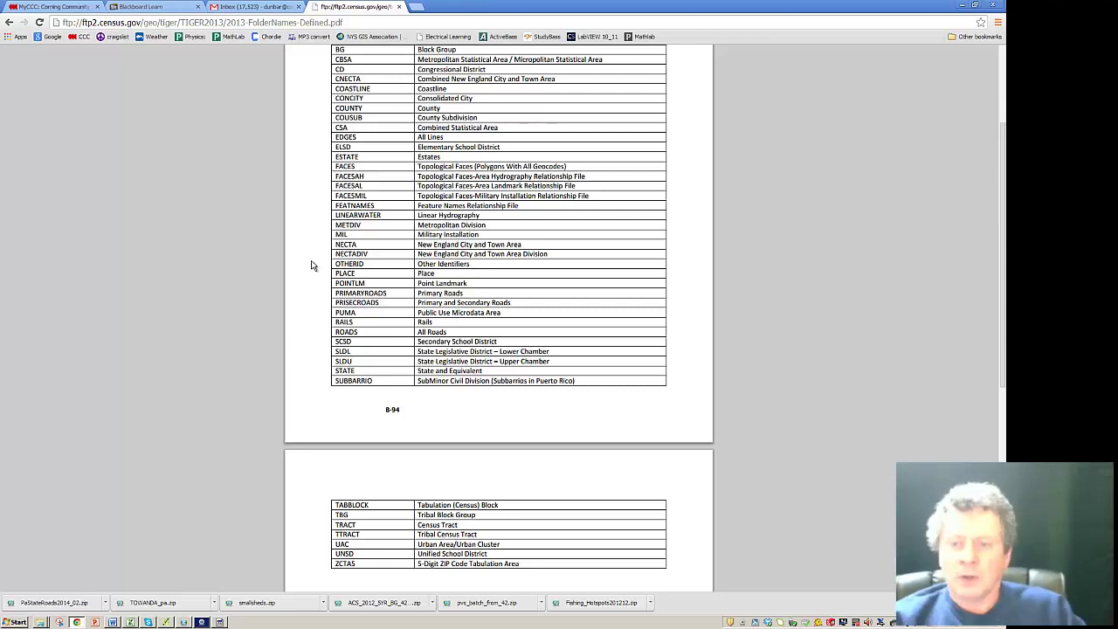
# Return from the file name definitions to the TIGER2013 FTP listing and download tl_2013_us_rails.zip from the RAILS folder.
pyautogui.scroll(3, 312, 264)
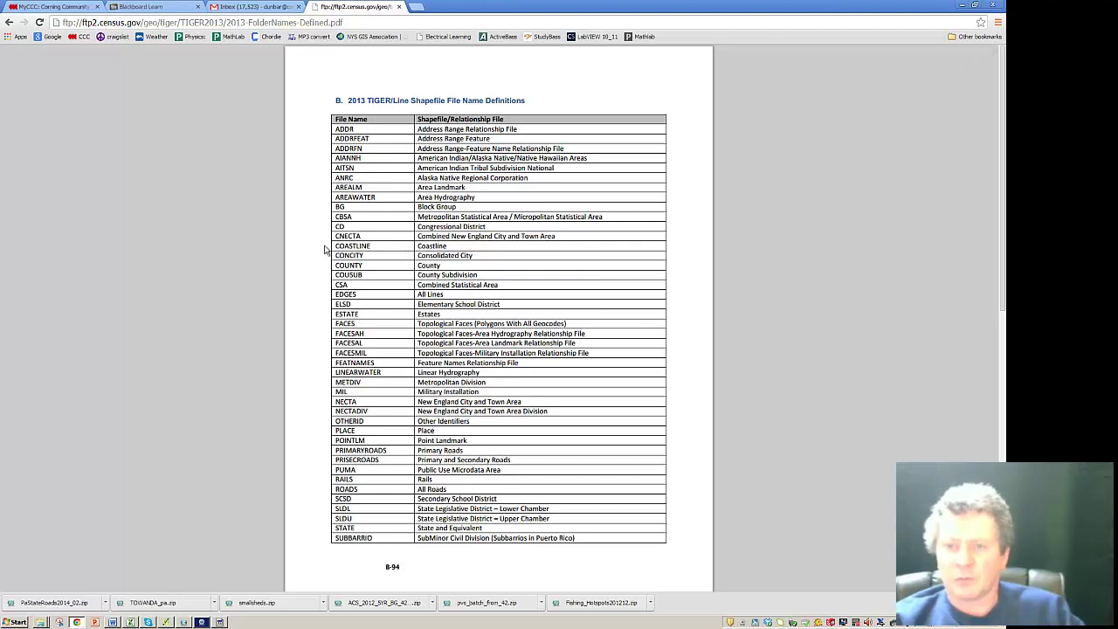
pyautogui.scroll(-5, 320, 251)
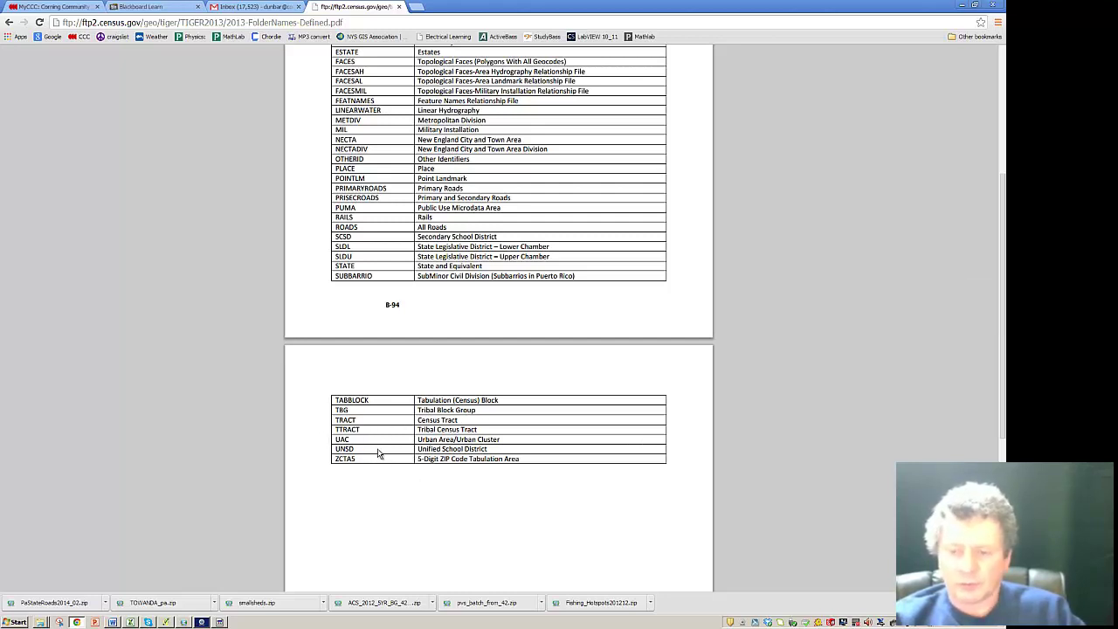
pyautogui.scroll(3, 367, 420)
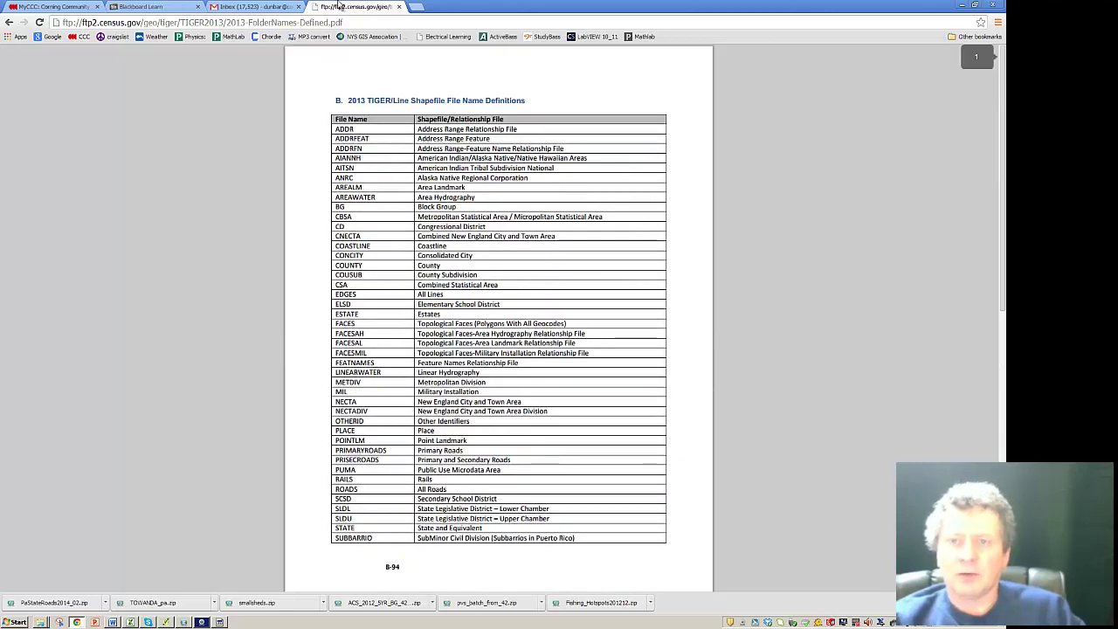
pyautogui.click(8, 24)
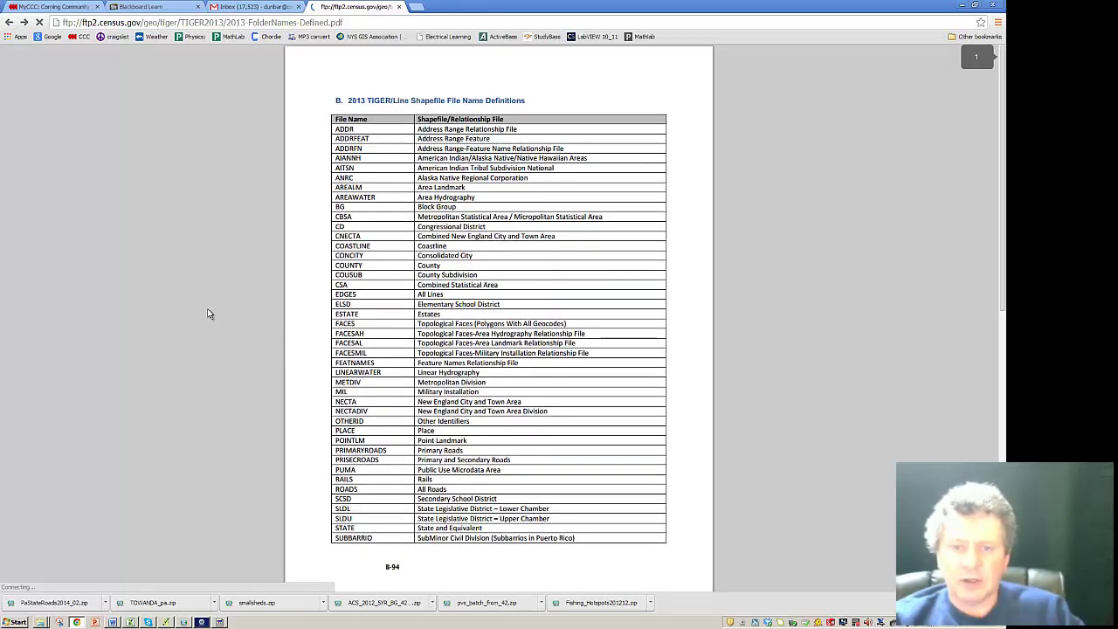
pyautogui.scroll(-2, 88, 310)
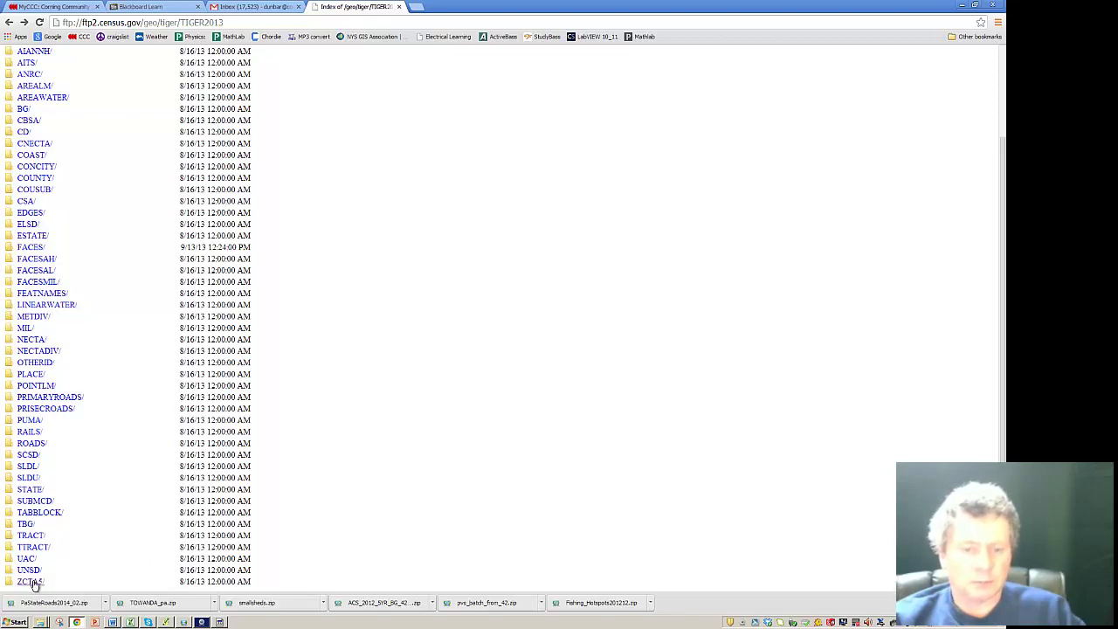
pyautogui.click(36, 433)
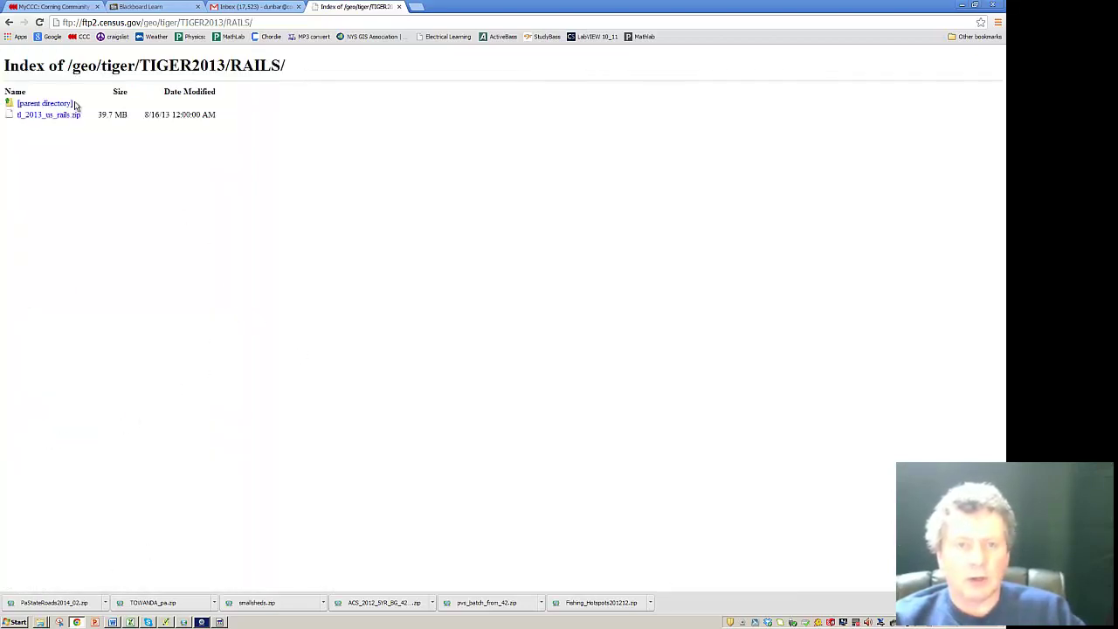
pyautogui.click(63, 115)
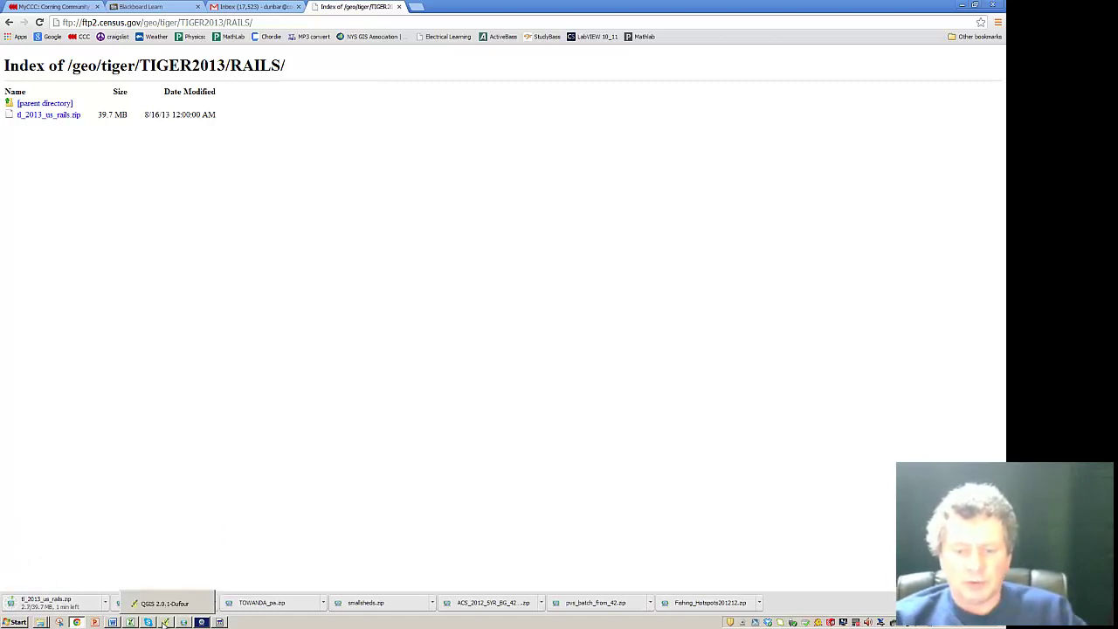
# Switch to QGIS and add Fishing_Hotspots201212.shp from the Exam 1 folder to the map.
pyautogui.click(164, 623)
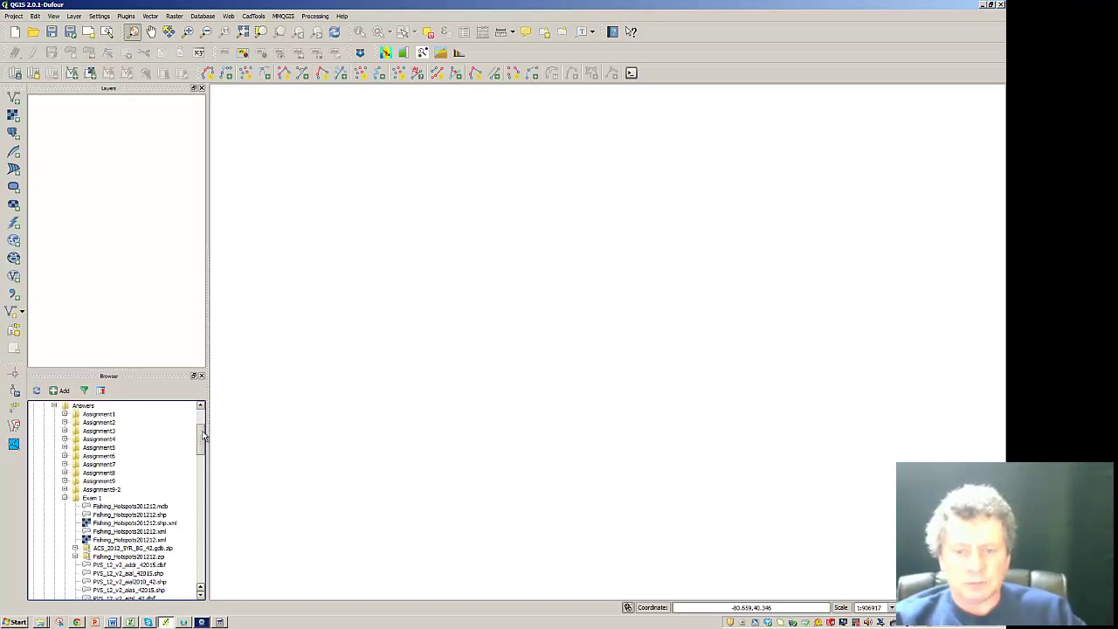
pyautogui.moveTo(201, 435); pyautogui.dragTo(199, 443)
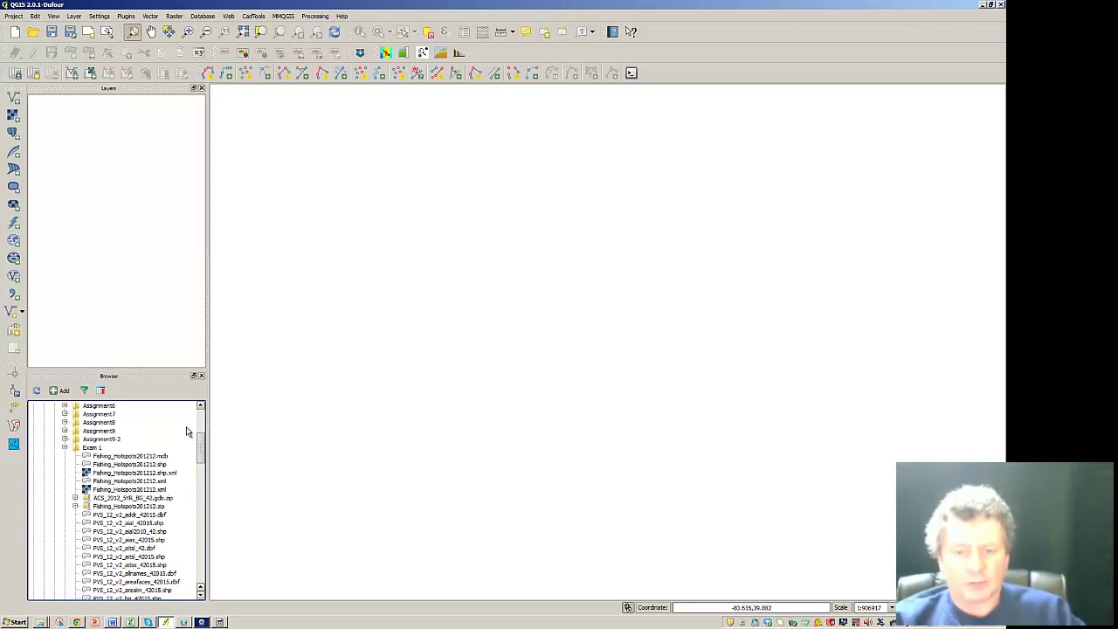
pyautogui.moveTo(200, 445); pyautogui.dragTo(201, 462)
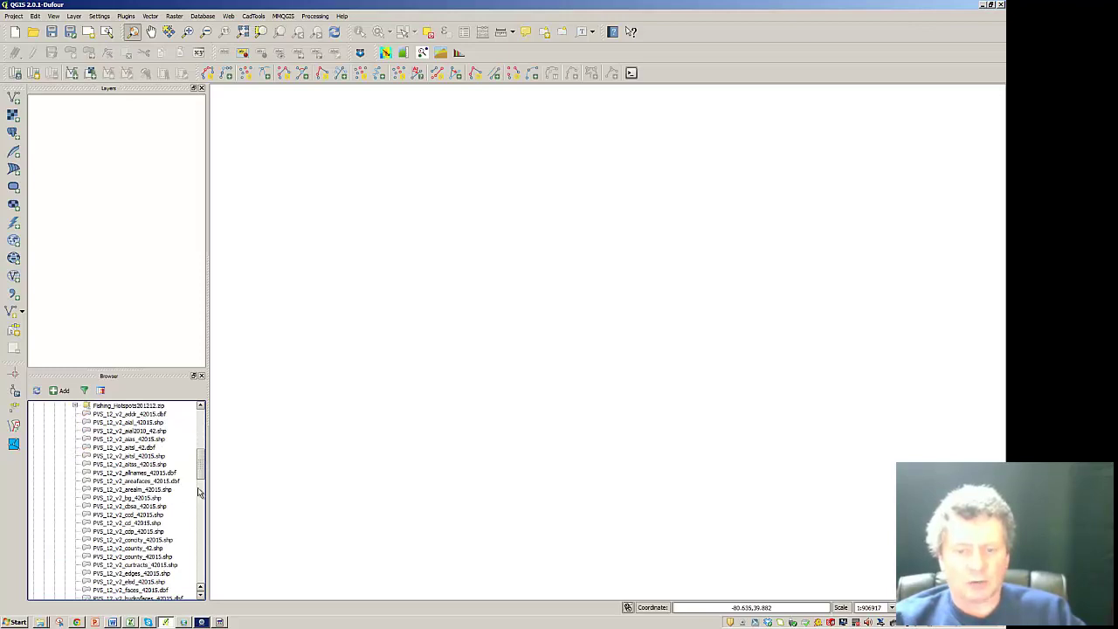
pyautogui.moveTo(201, 456)
pyautogui.mouseDown()
pyautogui.moveTo(200, 506)
pyautogui.moveTo(206, 441)
pyautogui.mouseUp()
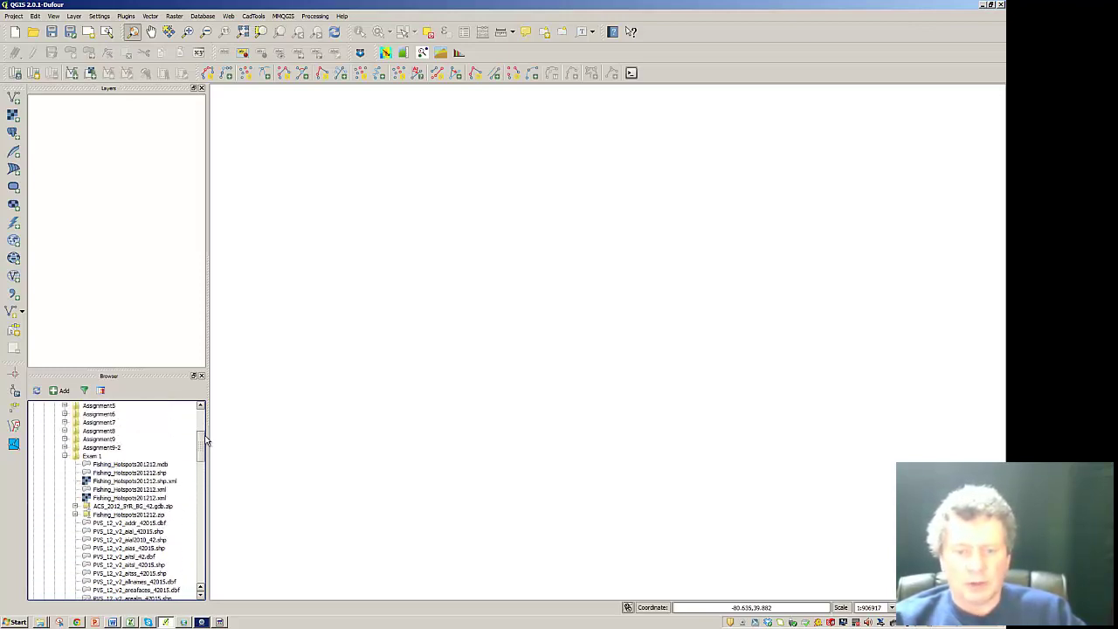
pyautogui.click(101, 472)
pyautogui.rightClick(100, 474)
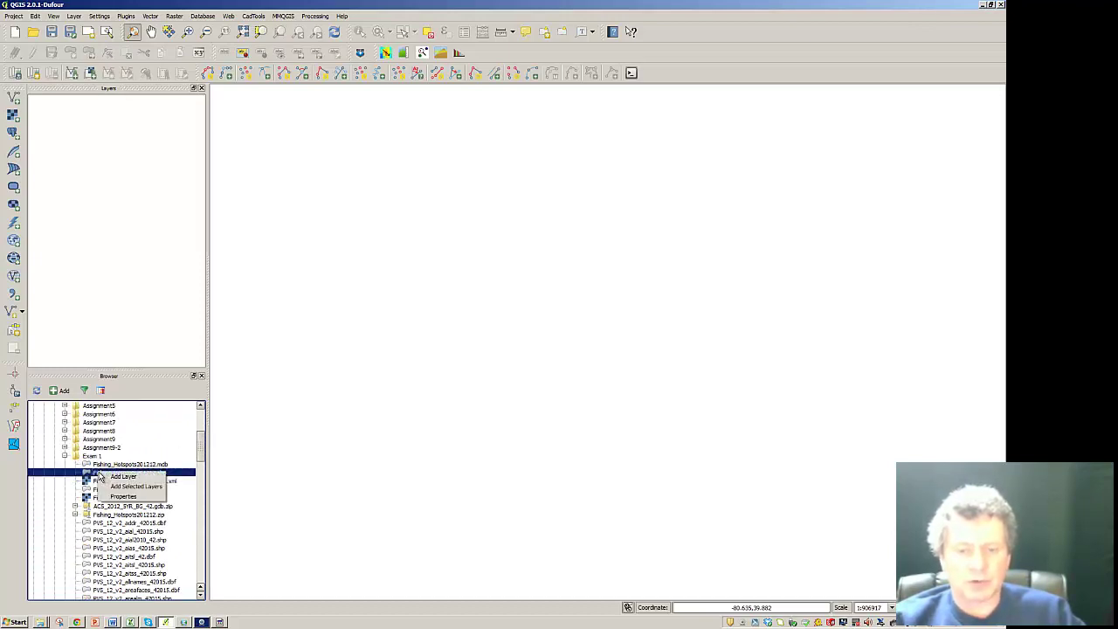
pyautogui.click(107, 478)
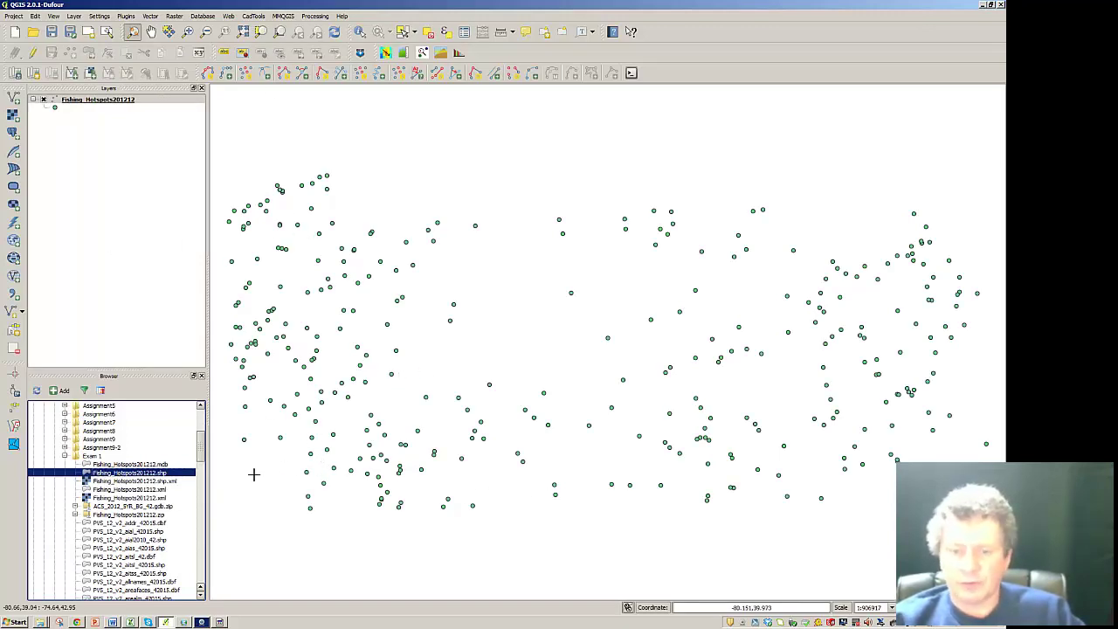
# Add the PVS_12_v2 shapefiles aial_42015, aial2010_42 and aias_42015 from the Exam 1 folder as layers.
pyautogui.scroll(-3, 200, 455)
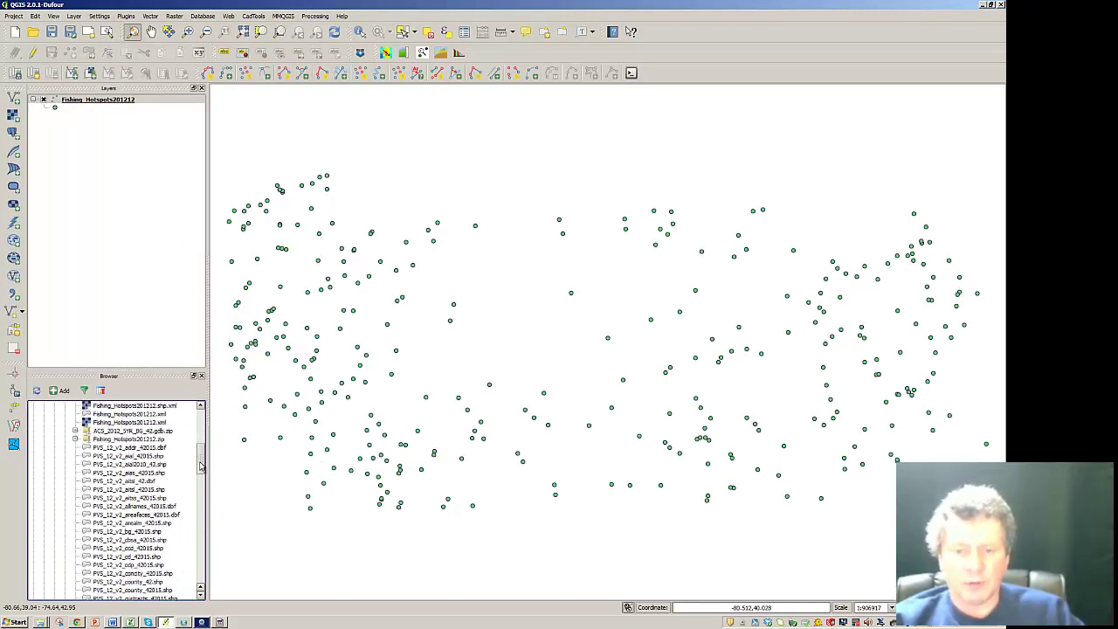
pyautogui.click(110, 456)
pyautogui.rightClick(95, 458)
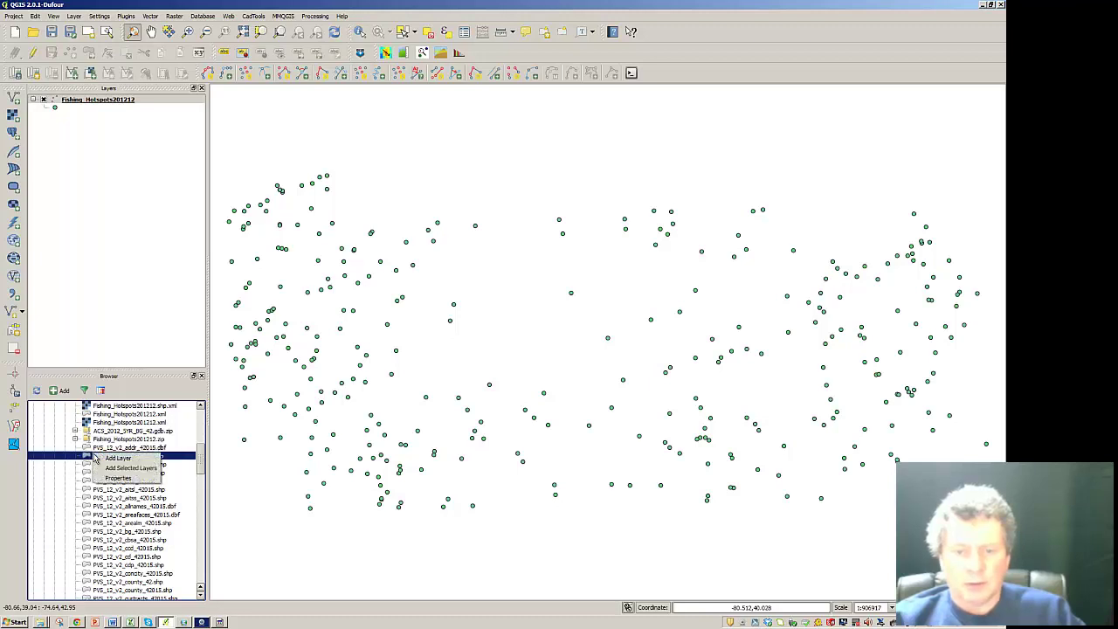
pyautogui.click(114, 458)
pyautogui.rightClick(113, 464)
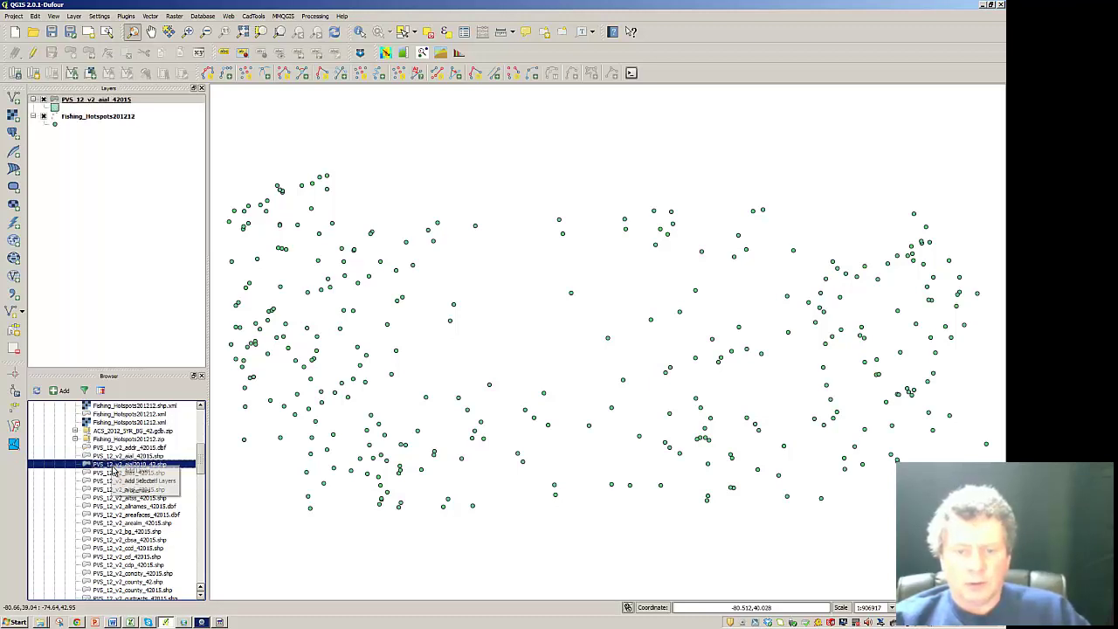
pyautogui.click(118, 473)
pyautogui.rightClick(116, 473)
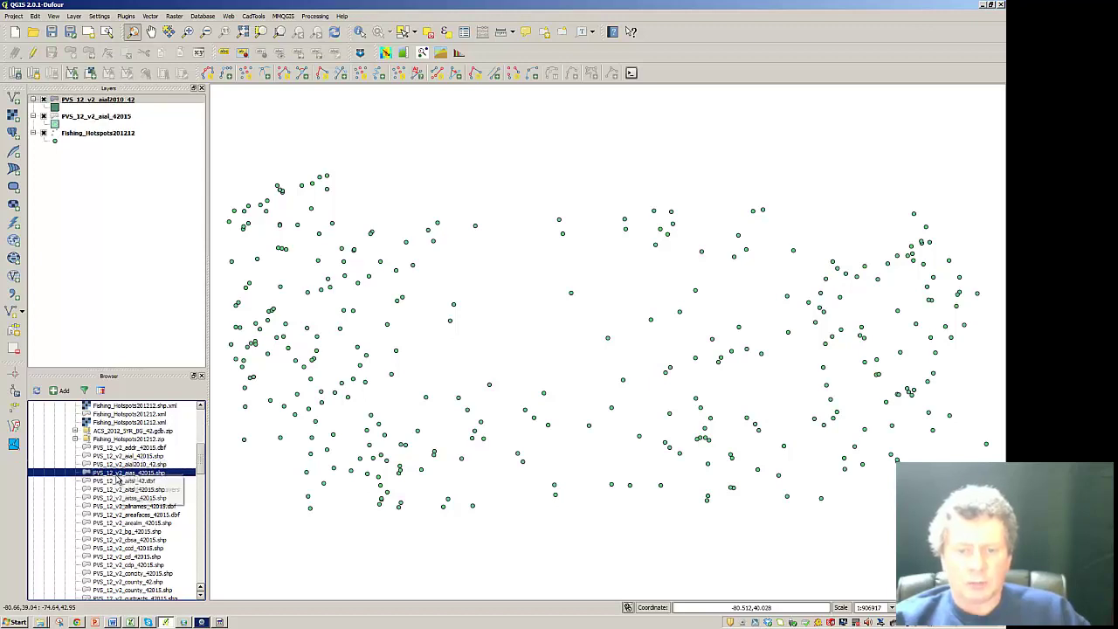
pyautogui.click(122, 482)
# Add the PVS_12_v2 files aitsl_42, aitsl_42015 and aitss_42015 to the map as layers.
pyautogui.click(114, 482)
pyautogui.rightClick(120, 482)
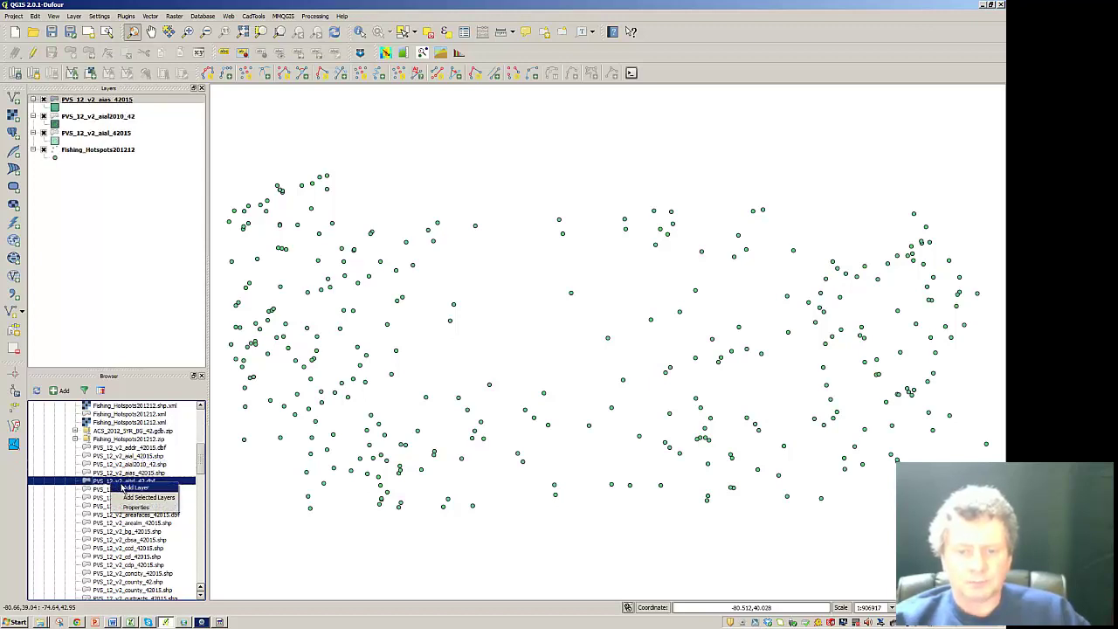
pyautogui.click(126, 489)
pyautogui.click(122, 490)
pyautogui.rightClick(131, 490)
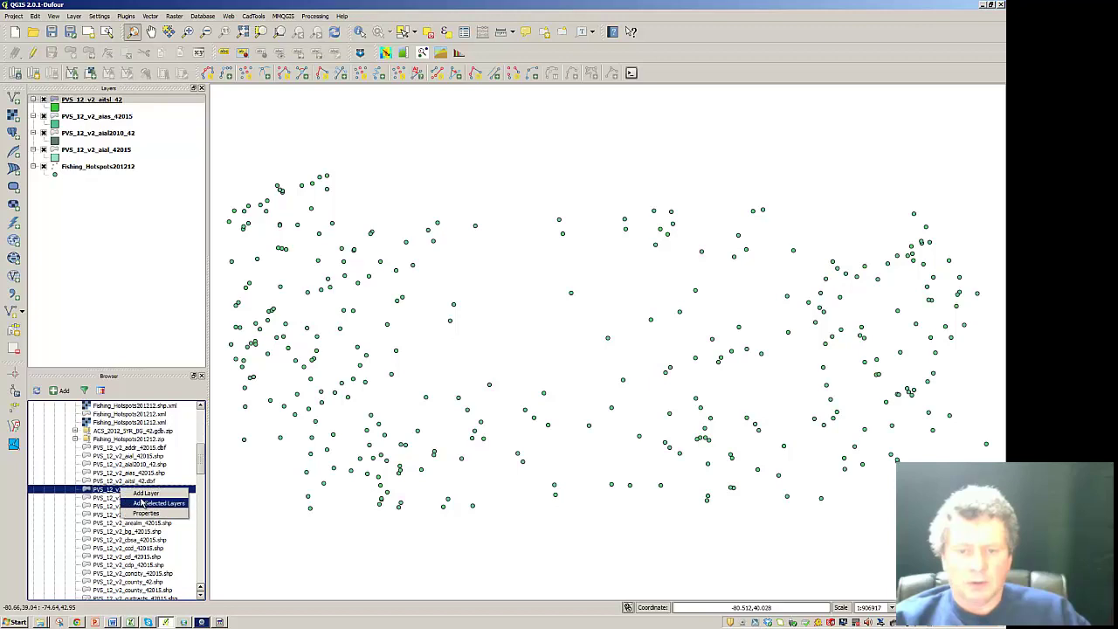
pyautogui.click(143, 494)
pyautogui.click(133, 497)
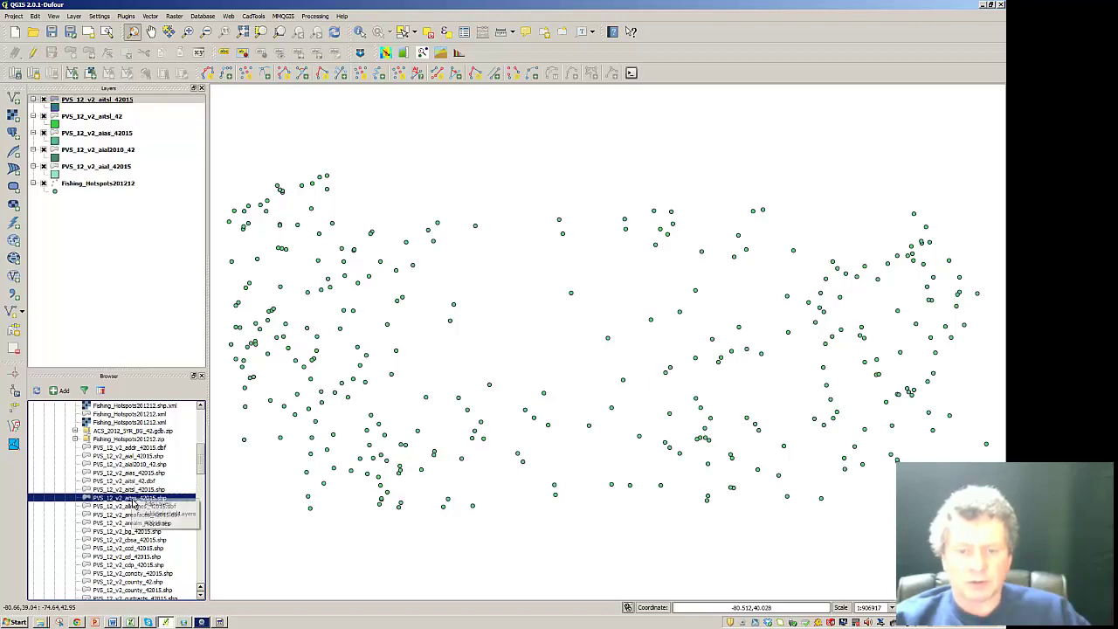
pyautogui.rightClick(136, 498)
pyautogui.click(147, 504)
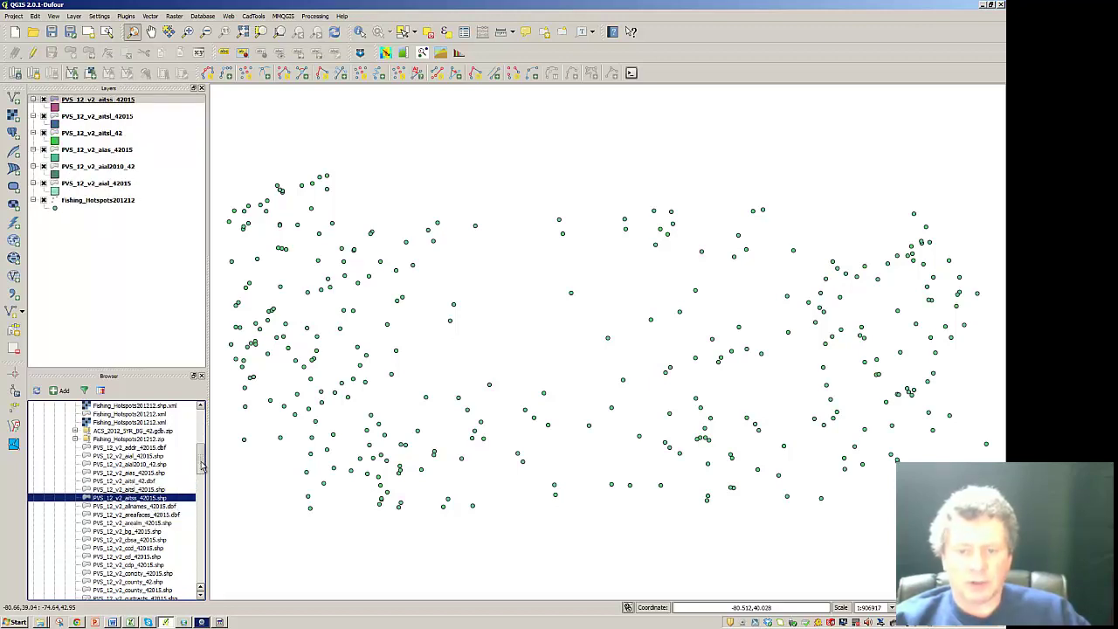
# Add the area landmark shapefile PVS_12_v2_arealm_42015 and the block group shapefile PVS_12_v2_bg_42015 as layers.
pyautogui.moveTo(201, 466); pyautogui.dragTo(201, 479)
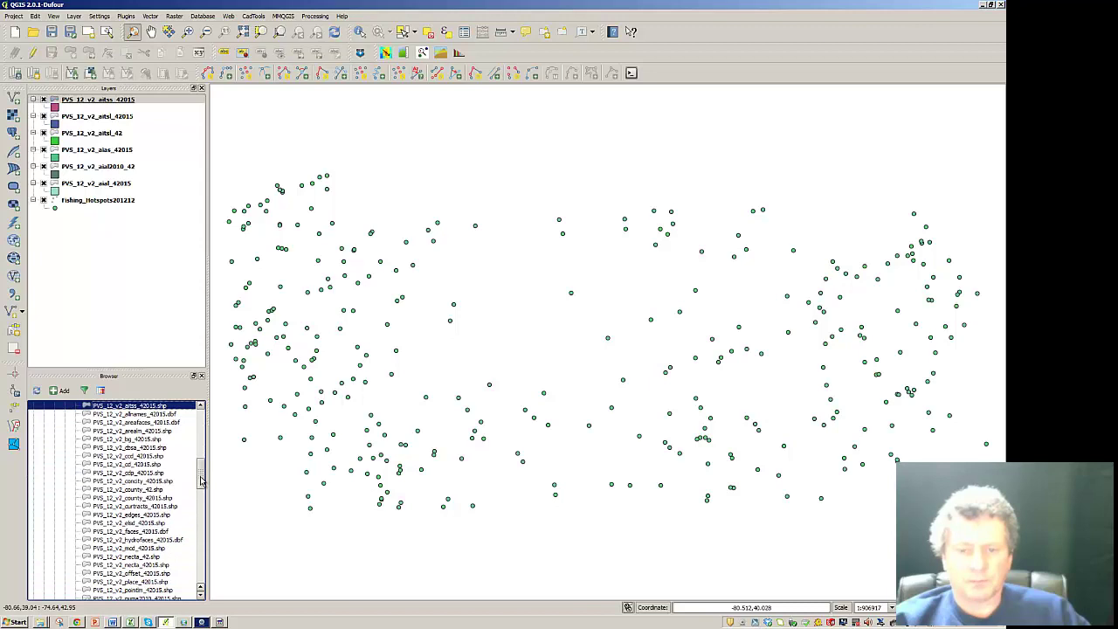
pyautogui.click(130, 431)
pyautogui.rightClick(131, 432)
pyautogui.click(142, 438)
pyautogui.click(143, 441)
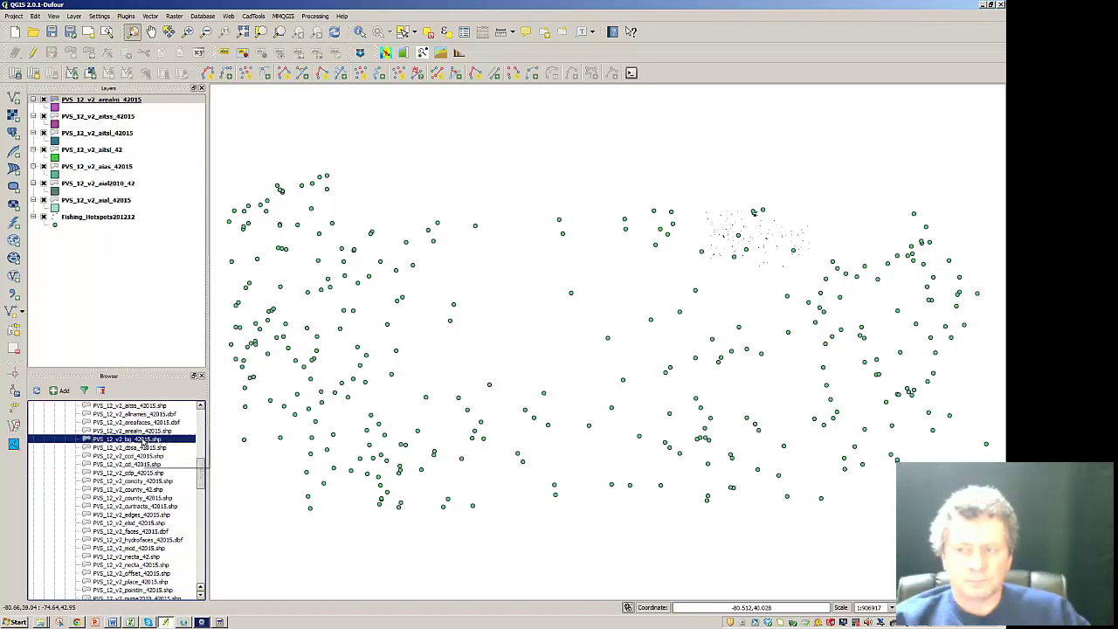
pyautogui.rightClick(143, 443)
pyautogui.click(149, 451)
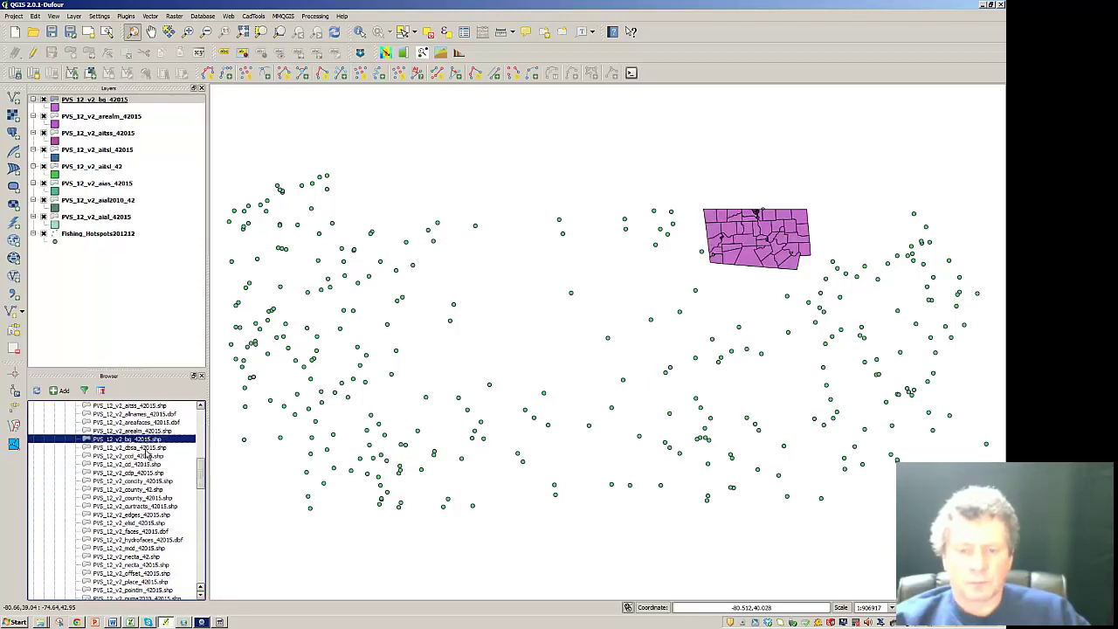
# Add the PVS_12_v2 shapefiles cbsa_42015, ccd_42015 and cd_42015 to the map.
pyautogui.click(147, 447)
pyautogui.rightClick(147, 448)
pyautogui.click(157, 455)
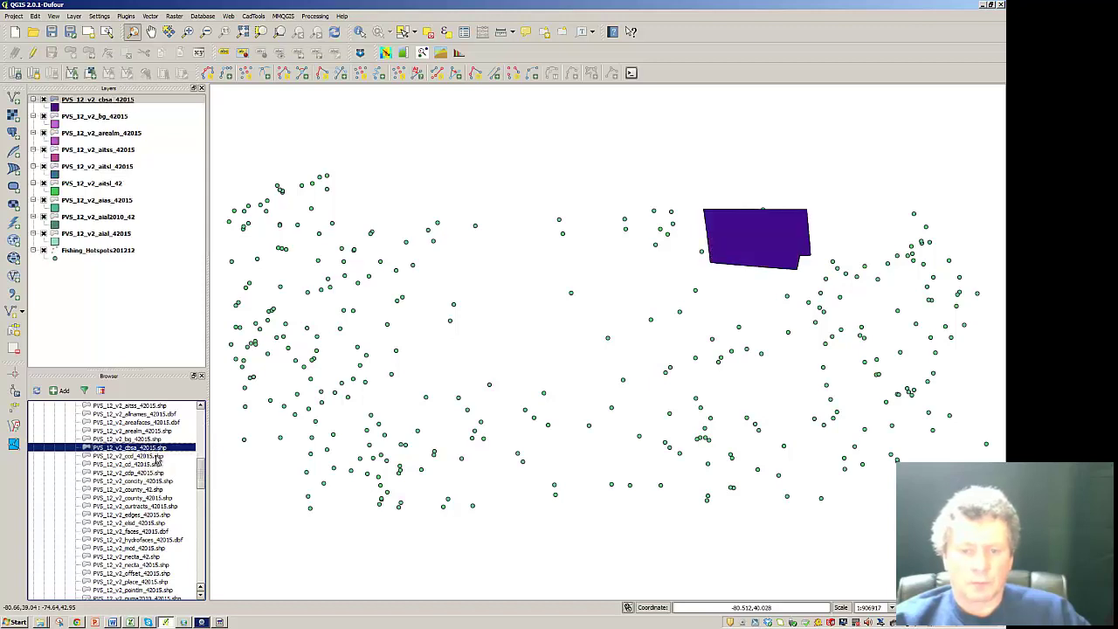
pyautogui.click(157, 456)
pyautogui.rightClick(157, 456)
pyautogui.click(172, 461)
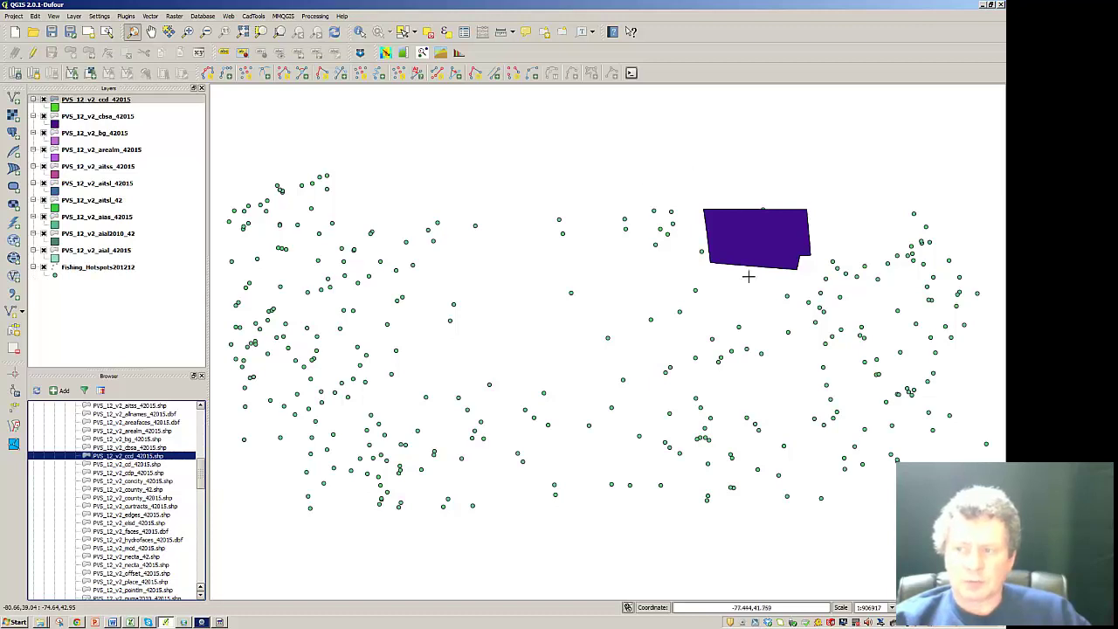
pyautogui.doubleClick(150, 465)
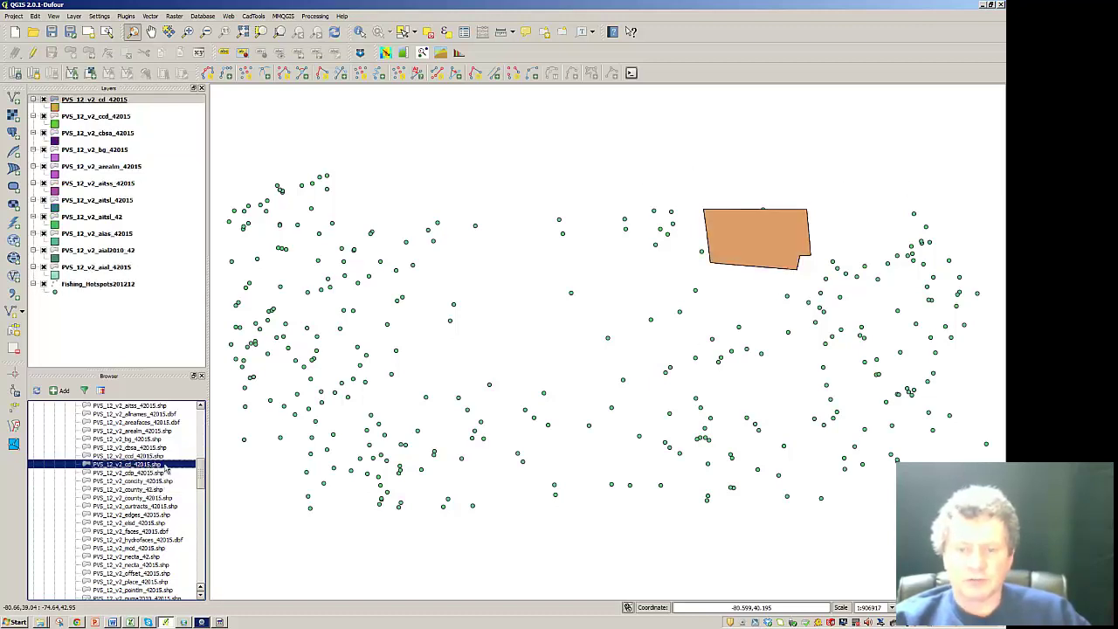
# Add the PVS_12_v2 shapefiles cdp_42015, concity_42015 and the statewide county_42 as layers.
pyautogui.moveTo(203, 476); pyautogui.dragTo(201, 489)
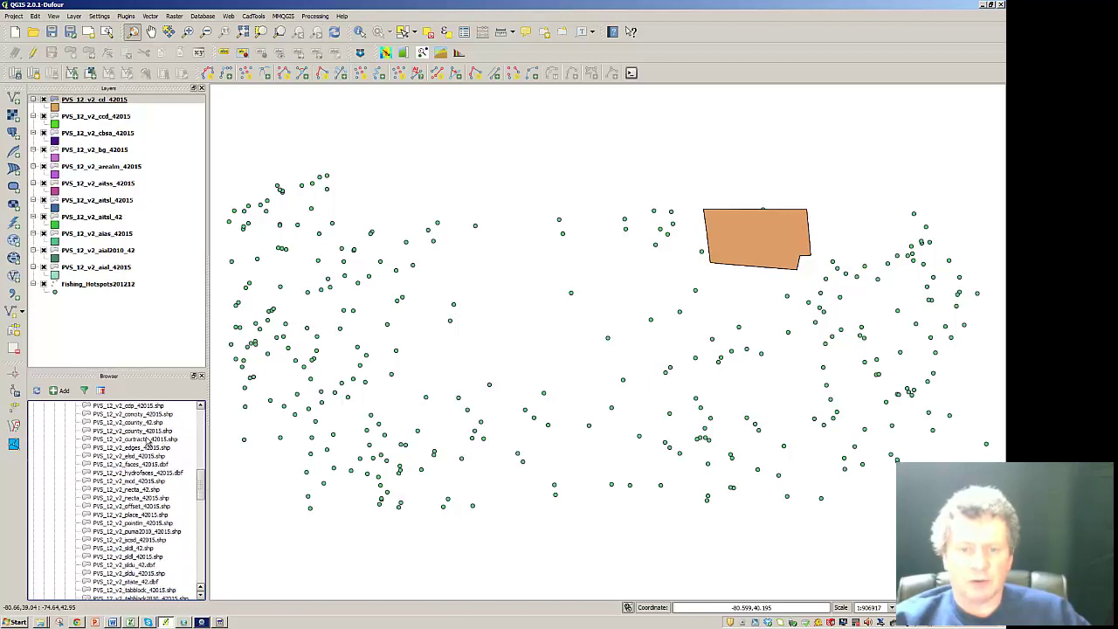
pyautogui.rightClick(148, 406)
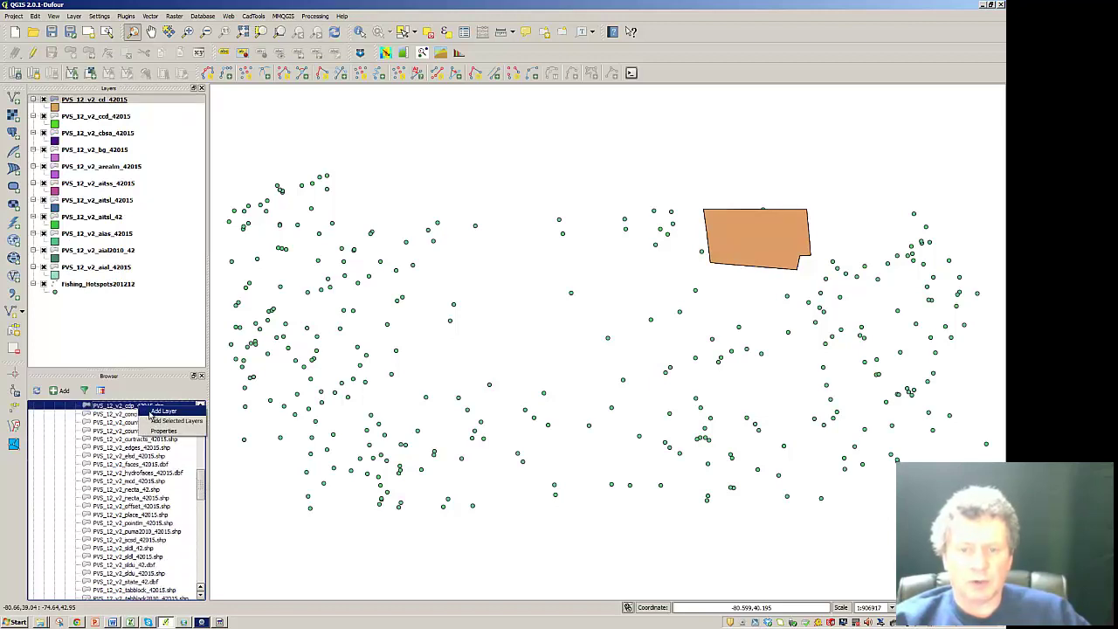
pyautogui.click(158, 410)
pyautogui.rightClick(153, 414)
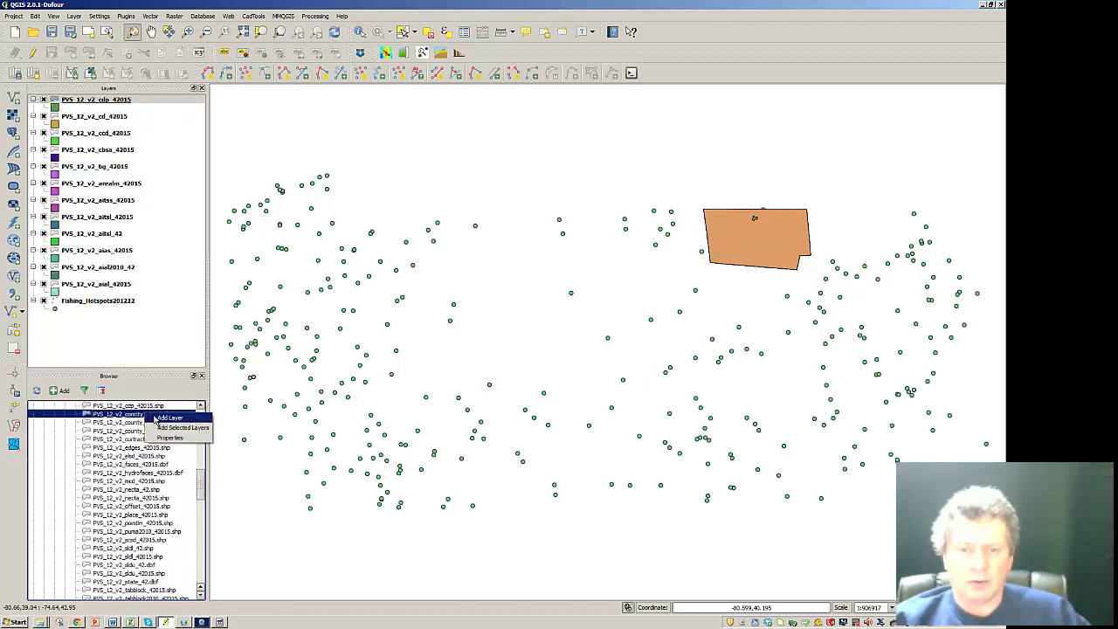
pyautogui.click(158, 418)
pyautogui.rightClick(148, 423)
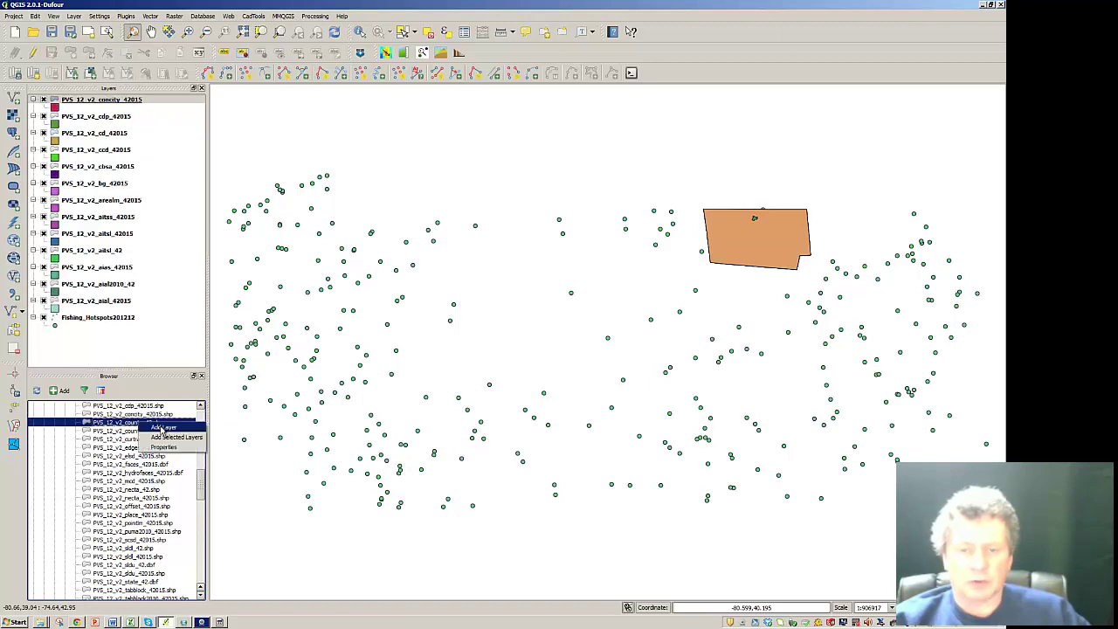
pyautogui.click(162, 427)
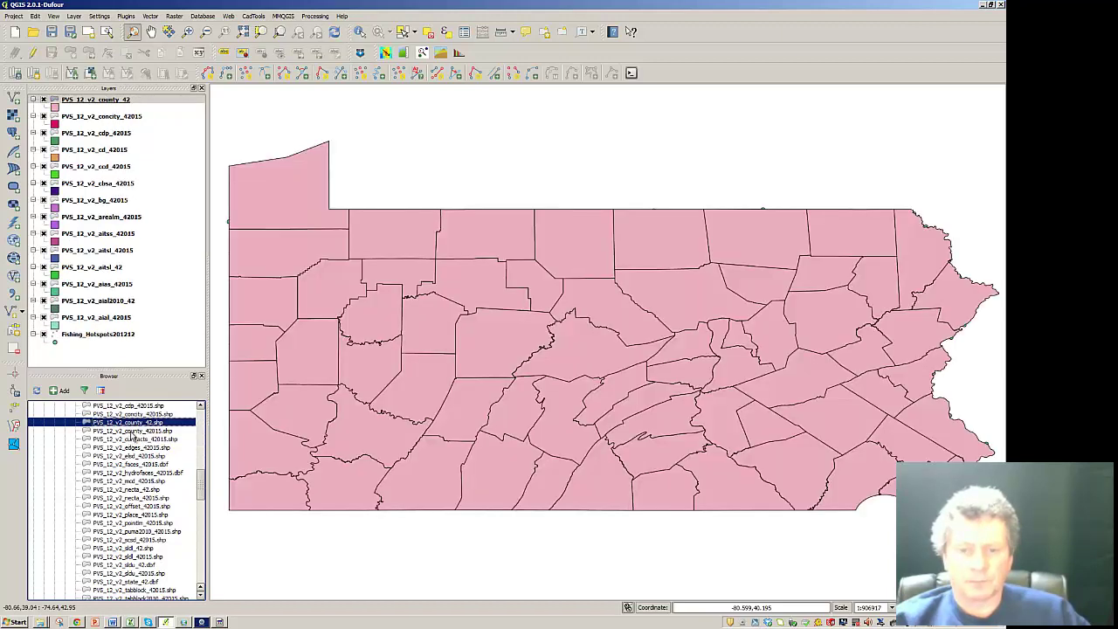
# Add the PVS_12_v2 shapefiles county_42015, curtracts_42015 and edges_42015 to the map.
pyautogui.rightClick(132, 432)
pyautogui.click(147, 439)
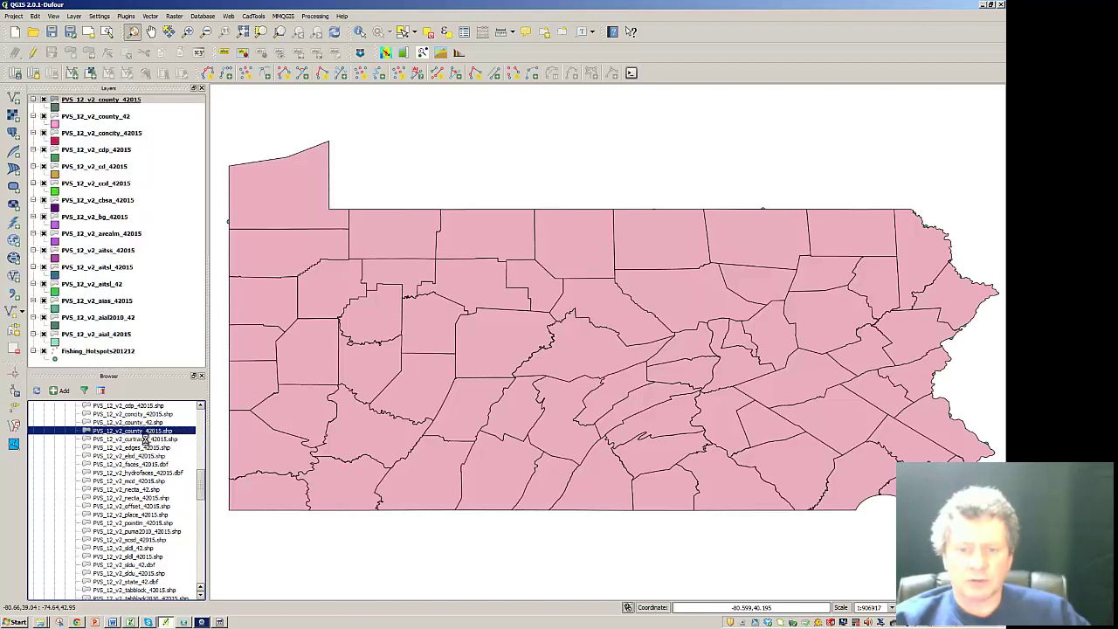
pyautogui.rightClick(138, 440)
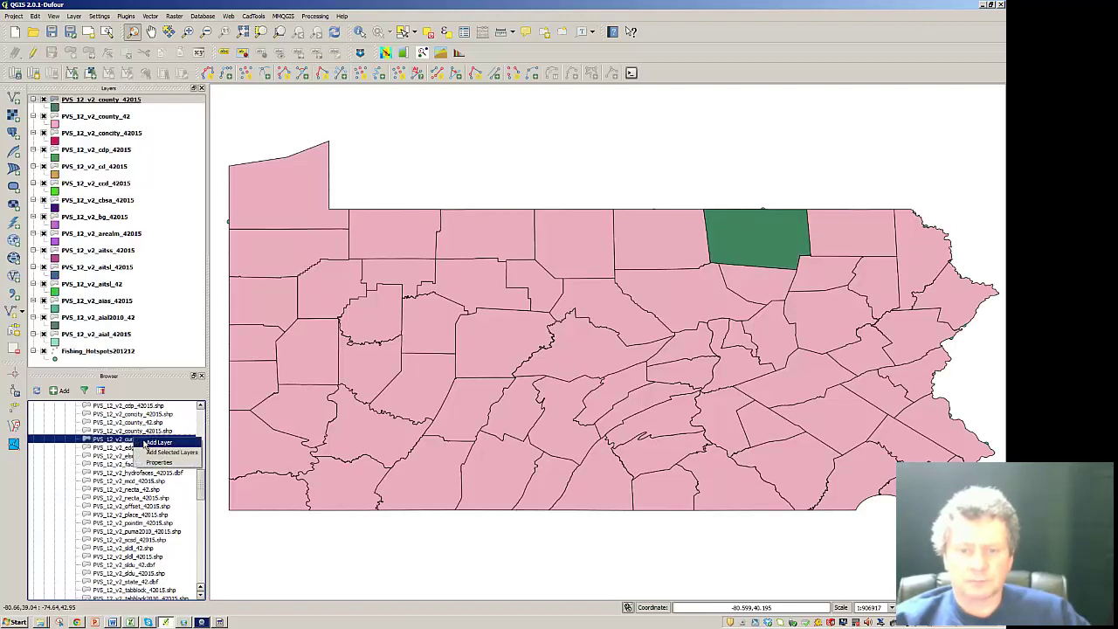
pyautogui.click(148, 442)
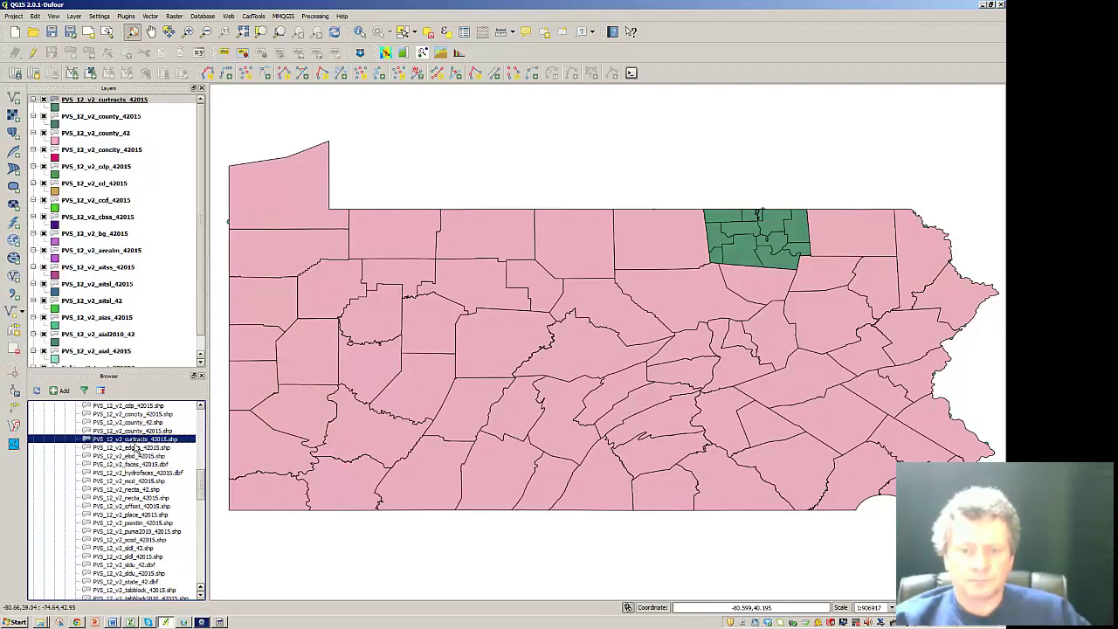
pyautogui.click(136, 448)
pyautogui.rightClick(138, 448)
pyautogui.click(143, 450)
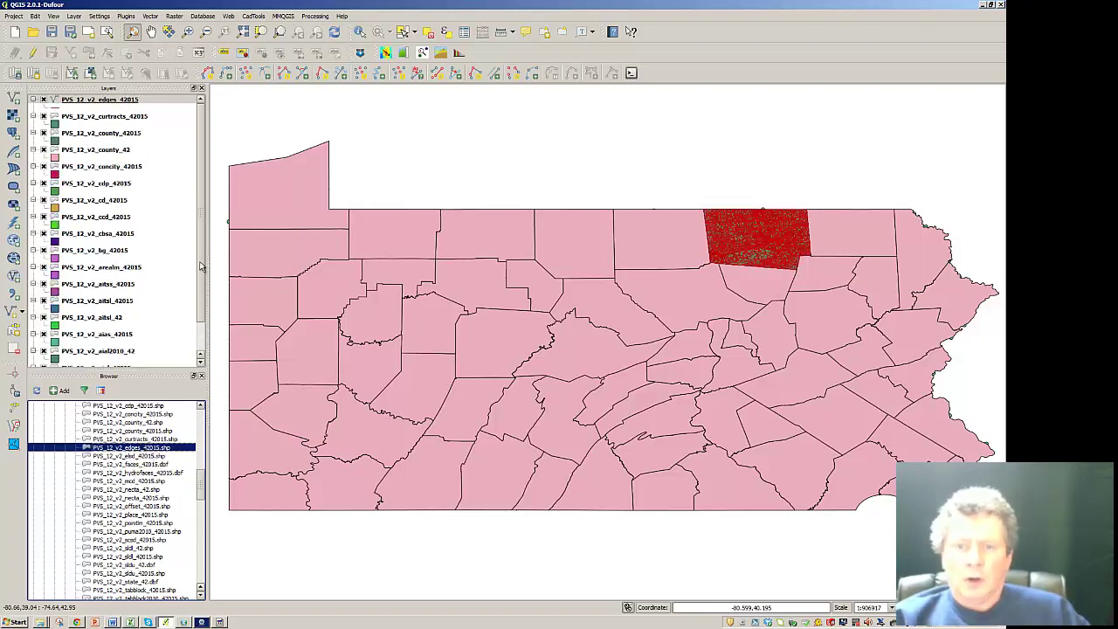
# Move the Fishing_Hotspots201212 layer between the edges and curtracts layers, and zoom in on the county covered by the edges.
pyautogui.moveTo(87, 356); pyautogui.dragTo(113, 111)
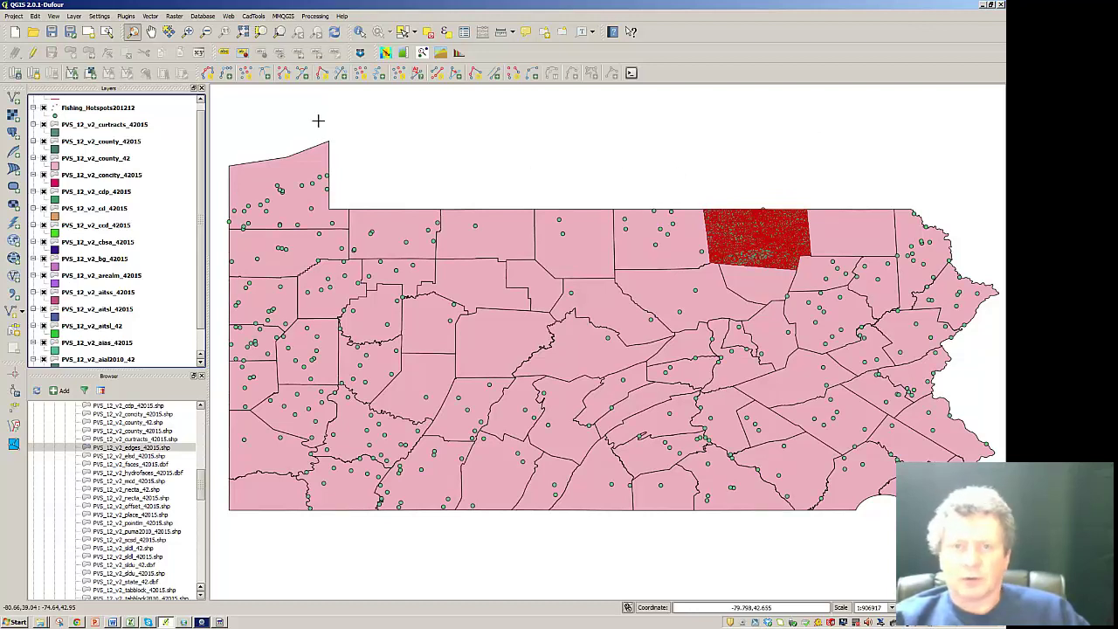
pyautogui.click(188, 32)
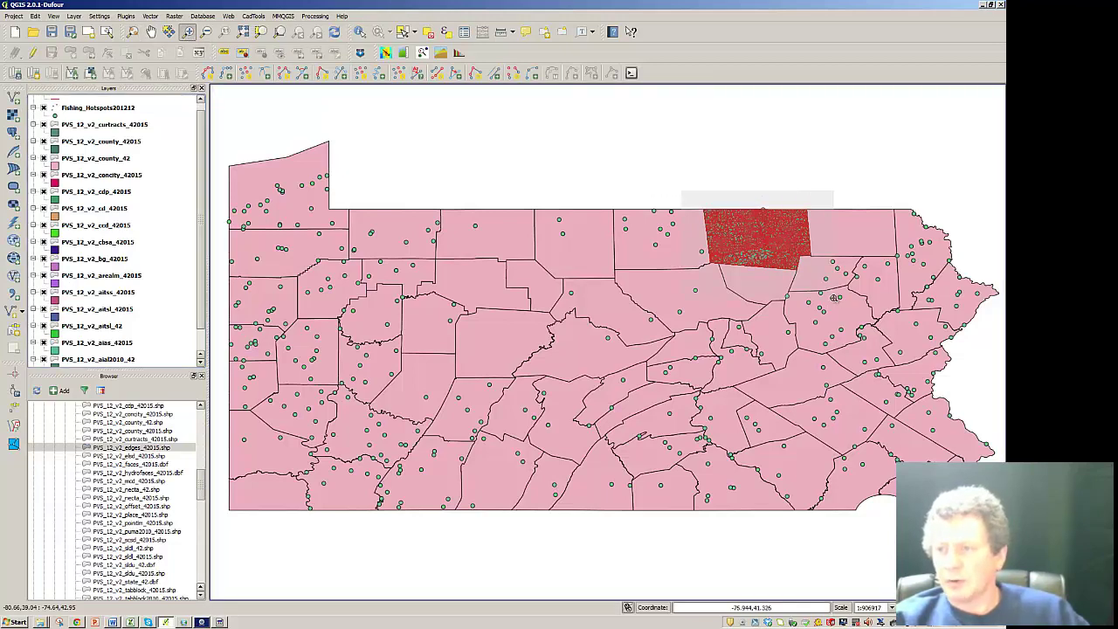
pyautogui.click(749, 298)
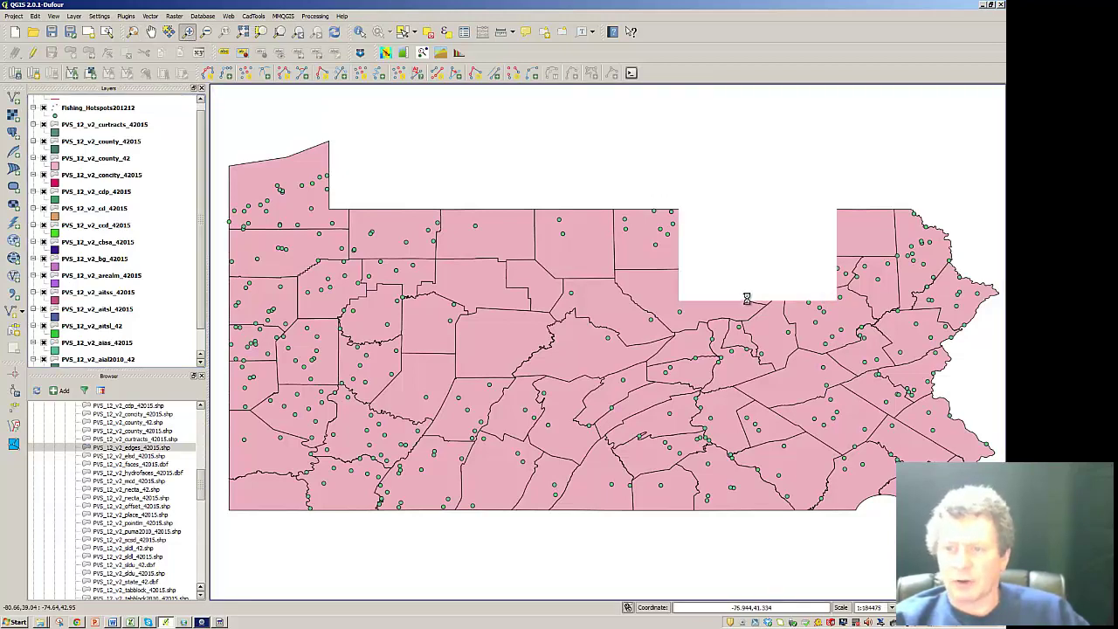